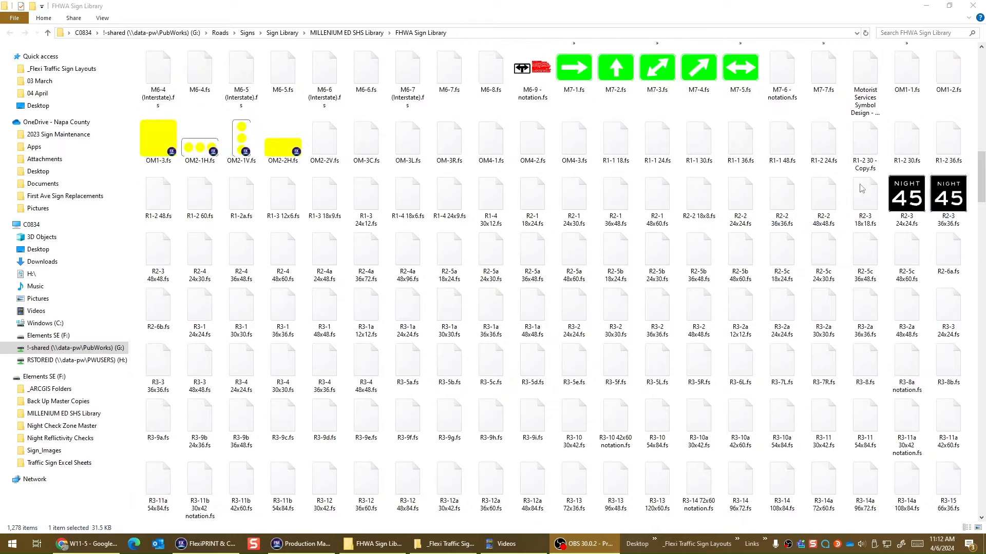
Step: Preview the sign file D9-13 24x24.fs from the FHWA Sign Library and close it again
{"action": "left_click_drag", "start_coordinate": [973, 183], "coordinate": [957, 74]}
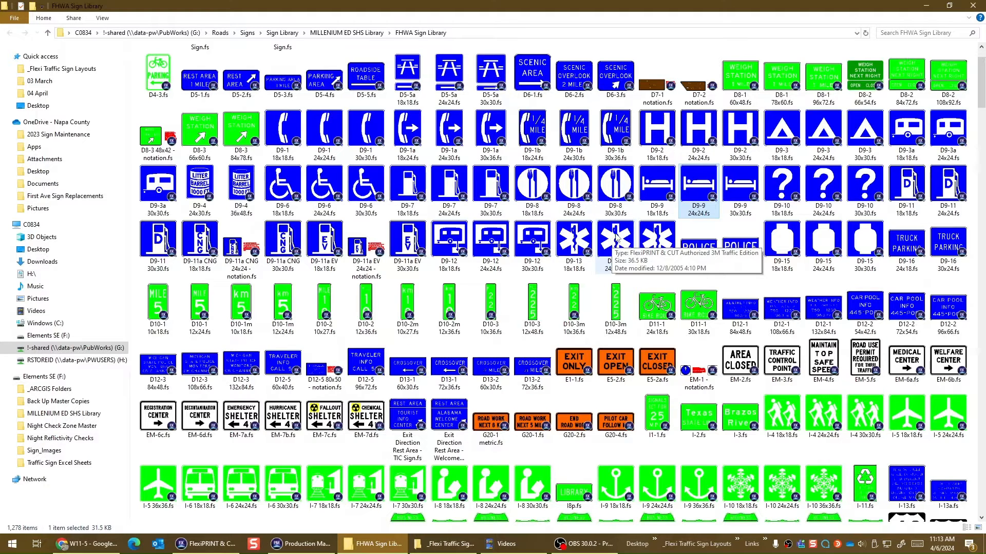
{"action": "double_click", "coordinate": [617, 237]}
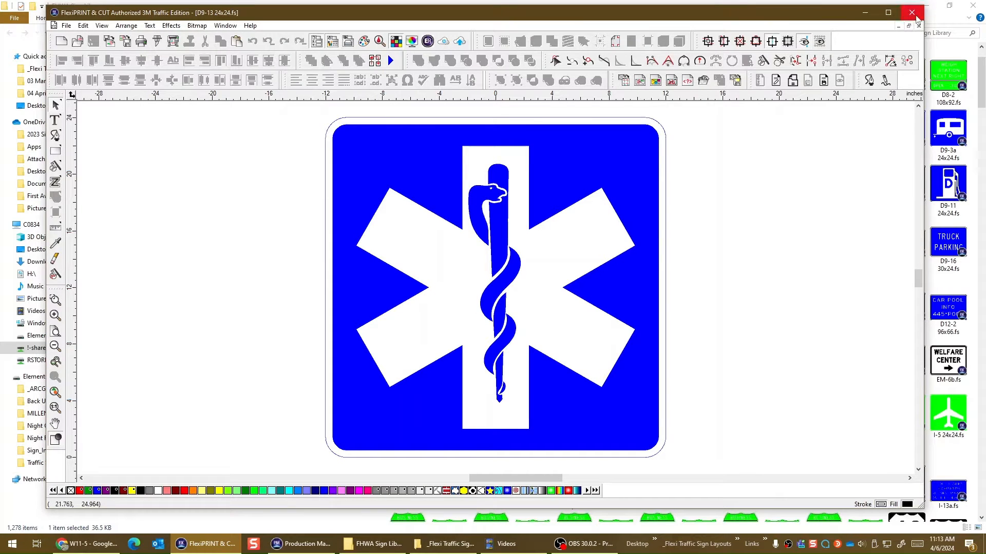
{"action": "left_click", "coordinate": [913, 13]}
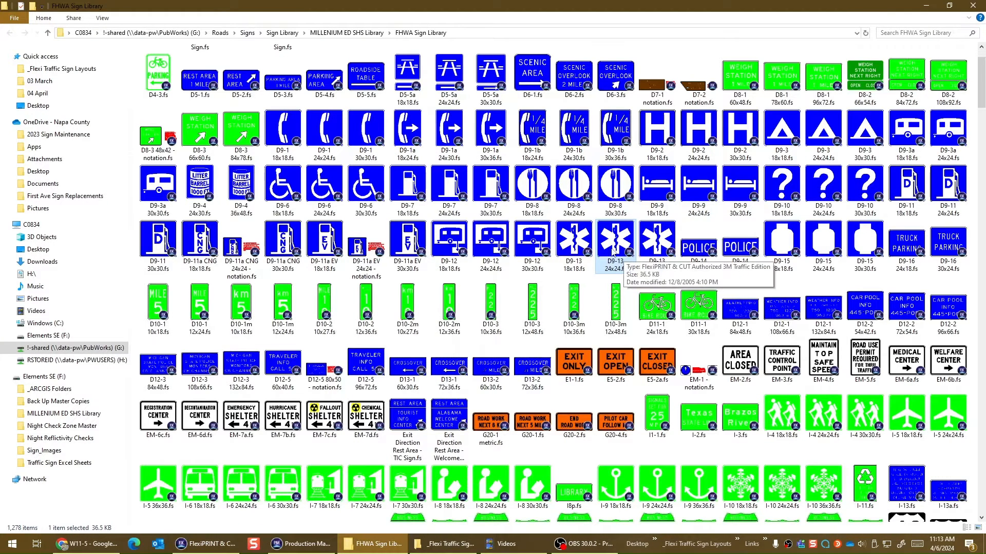
Step: Copy the D9-13 24x24.fs file and paste the sign into the blank FlexiPRINT & CUT document
{"action": "right_click", "coordinate": [615, 242]}
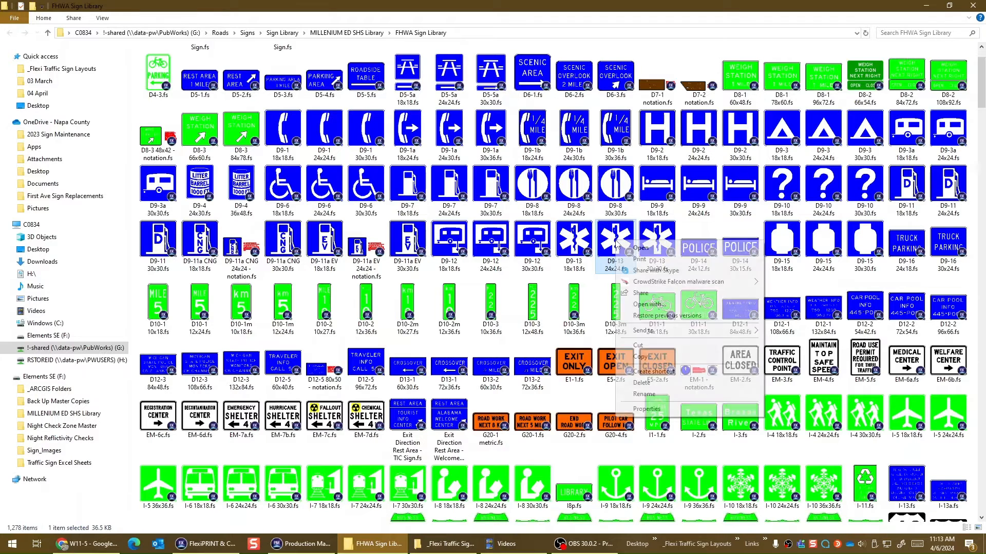
{"action": "left_click", "coordinate": [635, 358]}
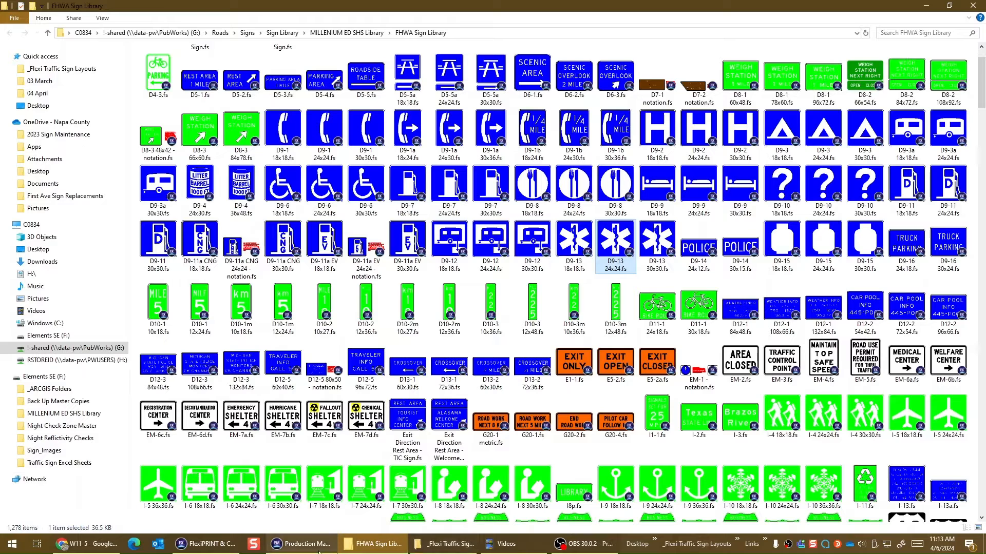
{"action": "left_click", "coordinate": [198, 548]}
{"action": "right_click", "coordinate": [422, 230]}
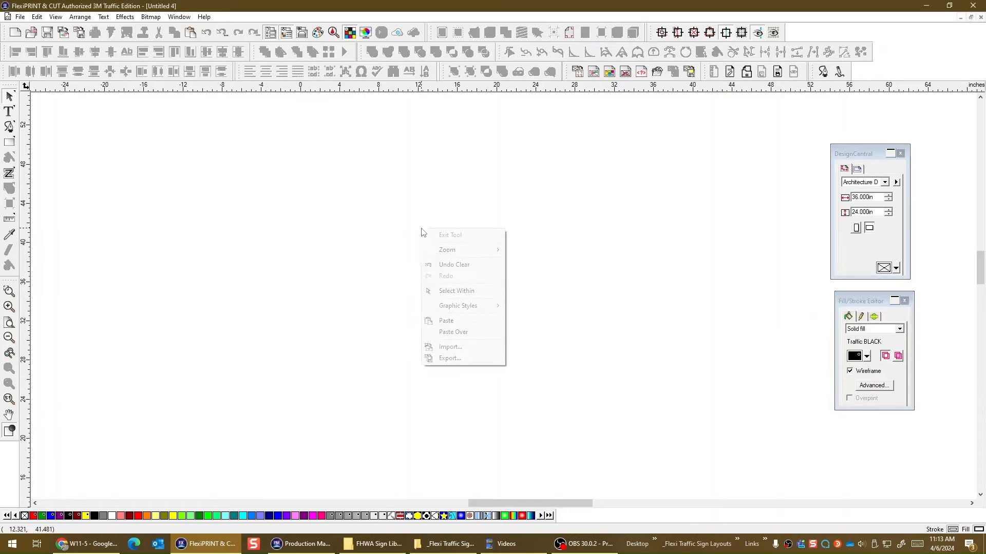
{"action": "left_click", "coordinate": [446, 321]}
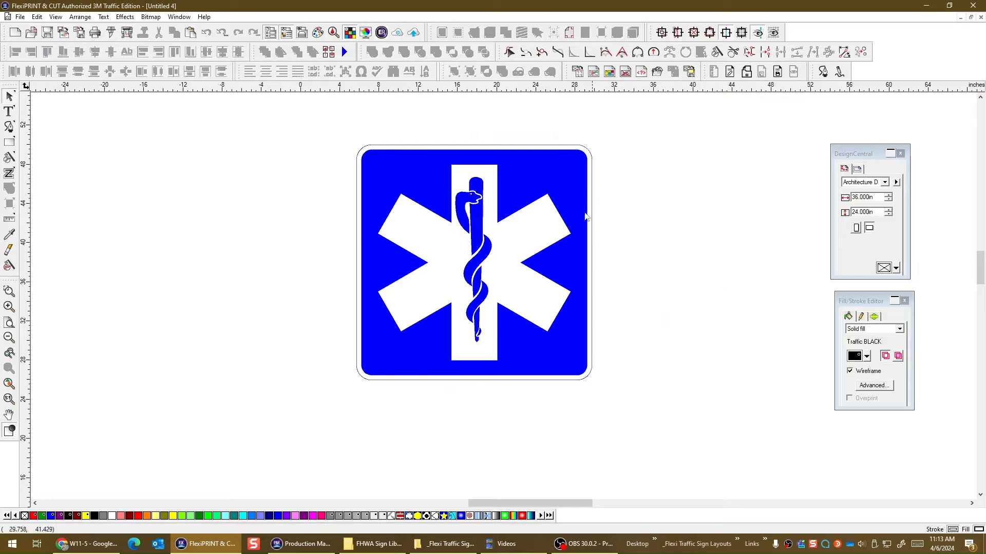
{"action": "left_click", "coordinate": [592, 163]}
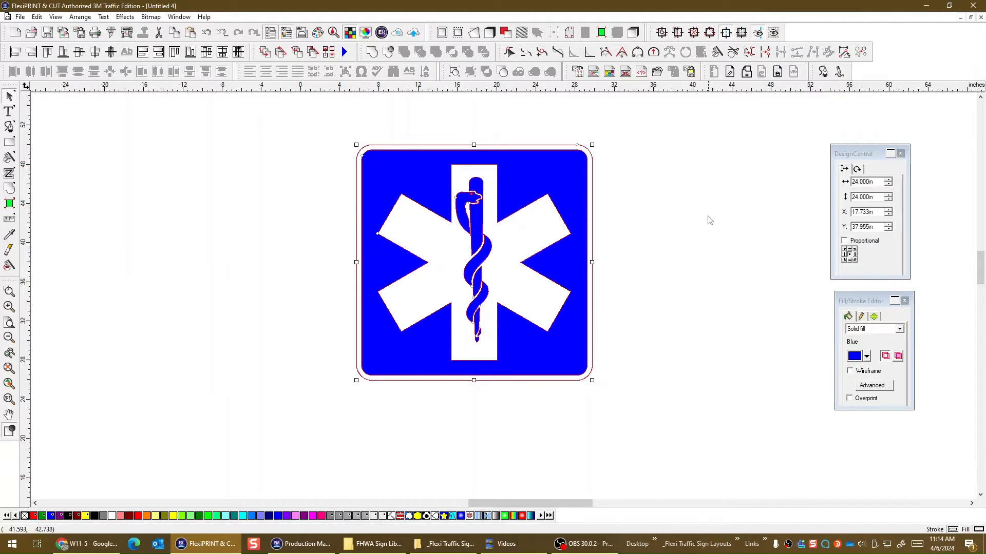
{"action": "left_click", "coordinate": [707, 218]}
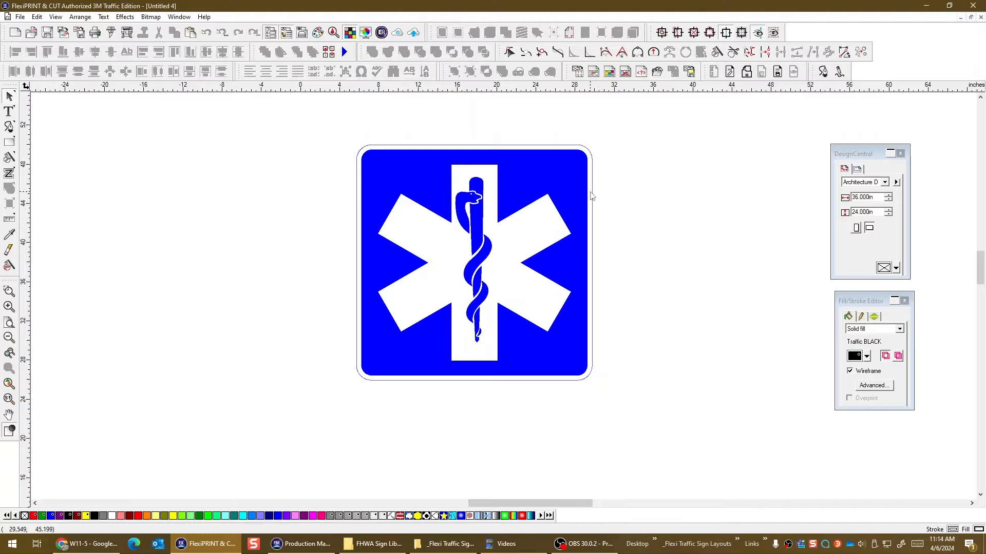
{"action": "left_click", "coordinate": [593, 193]}
{"action": "right_click", "coordinate": [593, 193]}
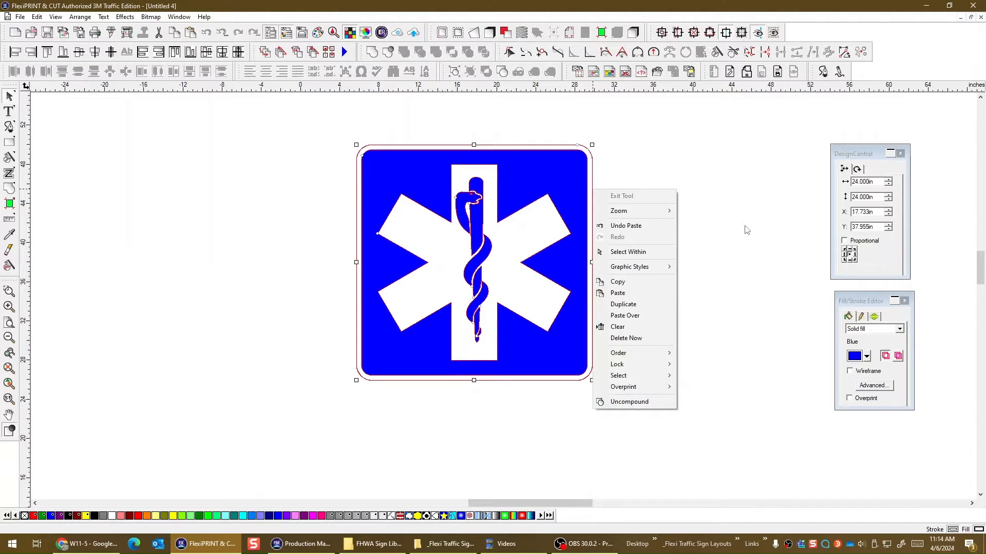
{"action": "left_click", "coordinate": [746, 229]}
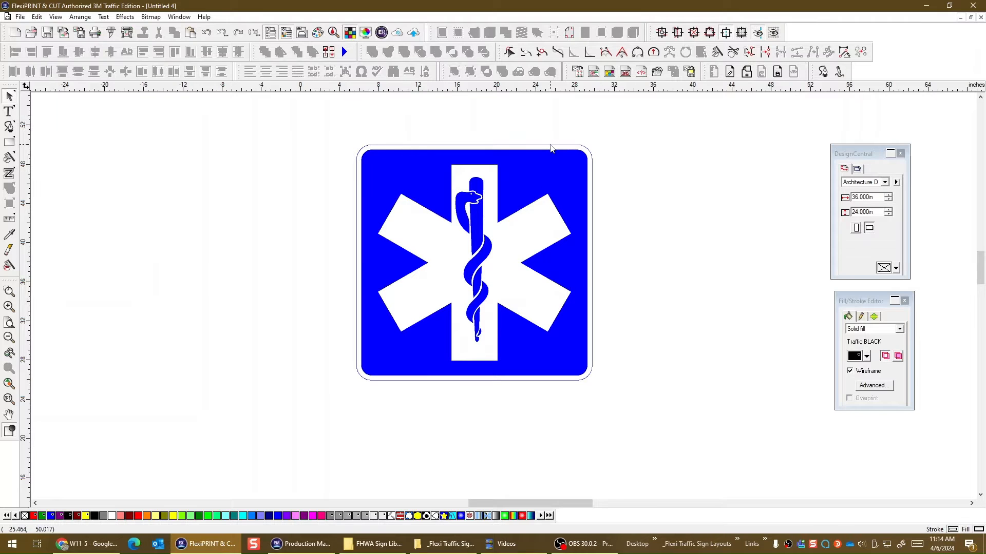
Step: Set the whole sign to wireframe and place the DesignCentral and Fill/Stroke Editor windows beside it
{"action": "right_click", "coordinate": [551, 148]}
{"action": "left_click", "coordinate": [496, 142]}
{"action": "left_click", "coordinate": [500, 149]}
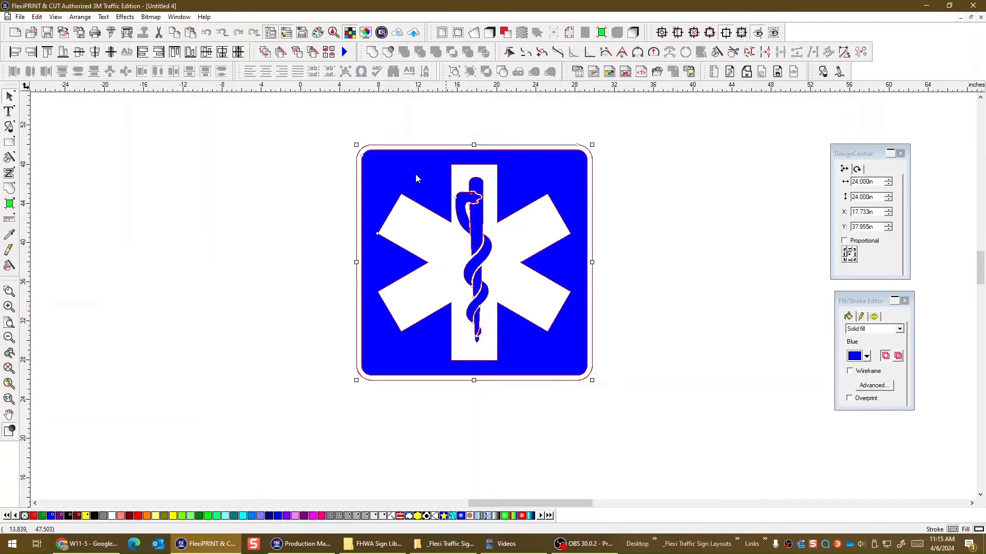
{"action": "left_click", "coordinate": [850, 371]}
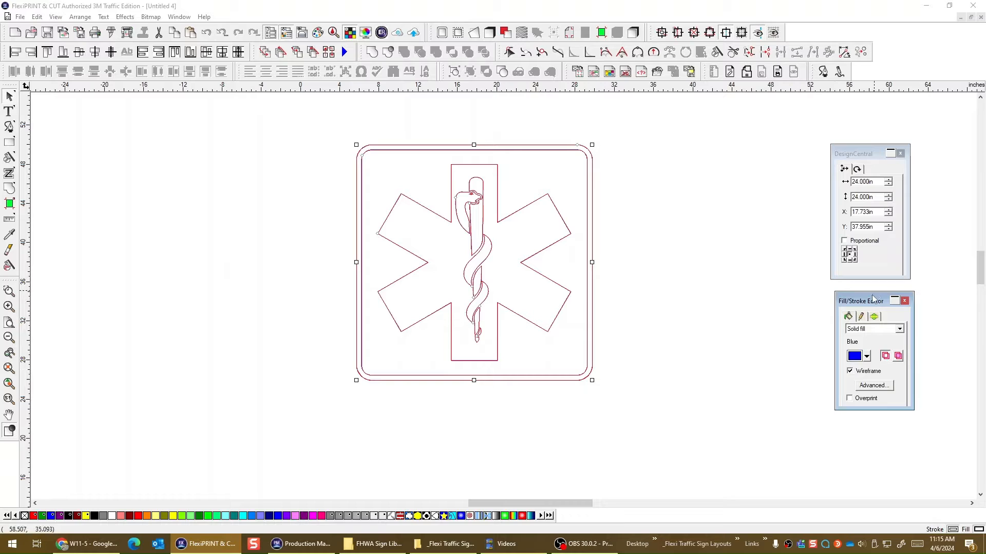
{"action": "left_click_drag", "start_coordinate": [873, 298], "coordinate": [679, 283]}
{"action": "left_click", "coordinate": [862, 152]}
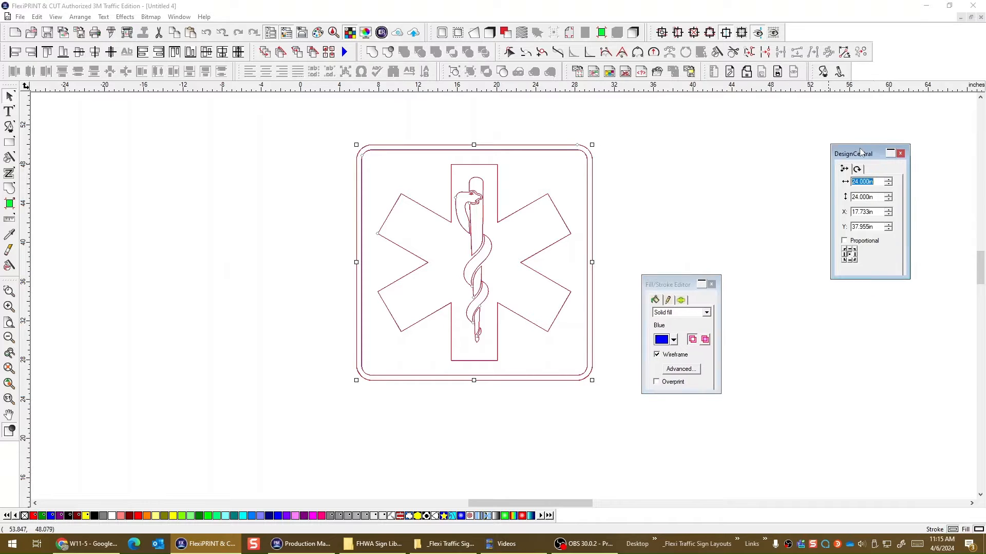
{"action": "mouse_move", "coordinate": [861, 151]}
{"action": "left_mouse_down"}
{"action": "mouse_move", "coordinate": [725, 158]}
{"action": "mouse_move", "coordinate": [673, 139]}
{"action": "left_mouse_up"}
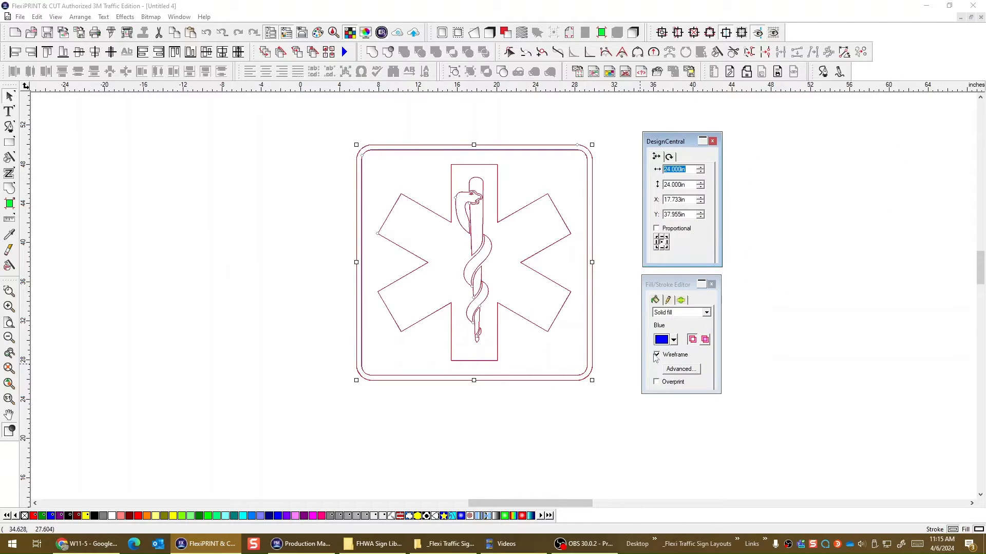
Step: Turn the sign's wireframe off and back on to compare the filled and outline views
{"action": "left_click", "coordinate": [657, 355]}
{"action": "left_click", "coordinate": [621, 407]}
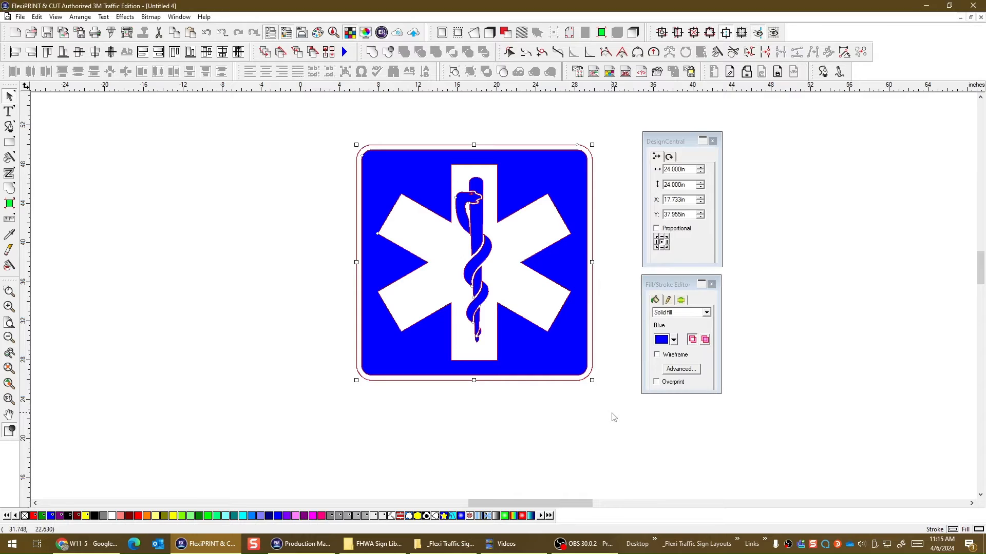
{"action": "left_click", "coordinate": [594, 319]}
{"action": "left_click", "coordinate": [657, 355]}
{"action": "left_click", "coordinate": [576, 425]}
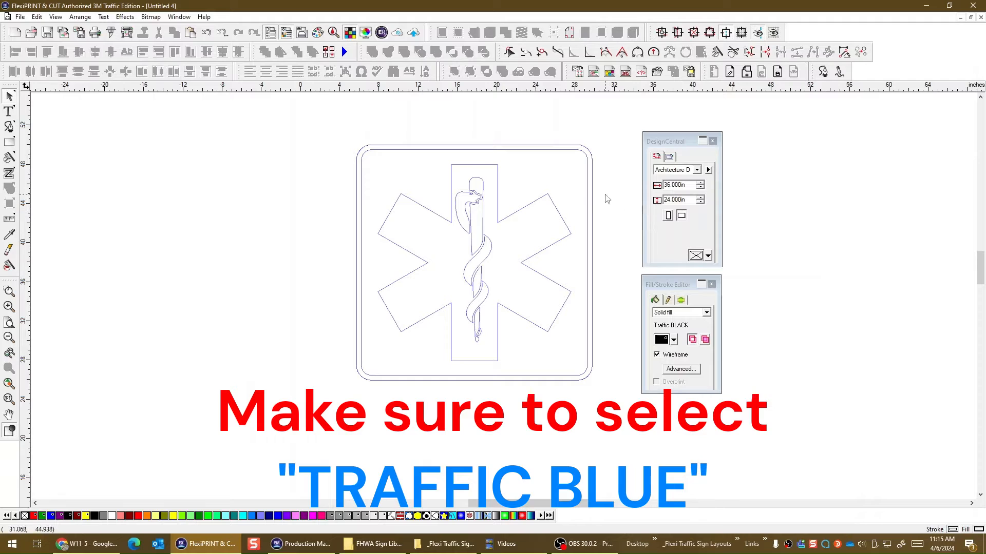
{"action": "left_click", "coordinate": [592, 184]}
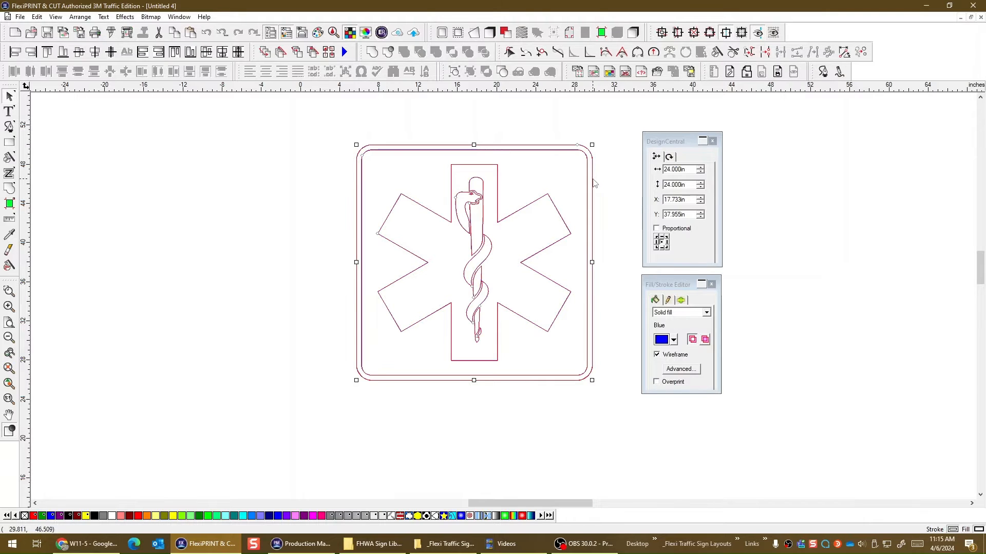
{"action": "right_click", "coordinate": [591, 184]}
{"action": "left_click", "coordinate": [611, 126]}
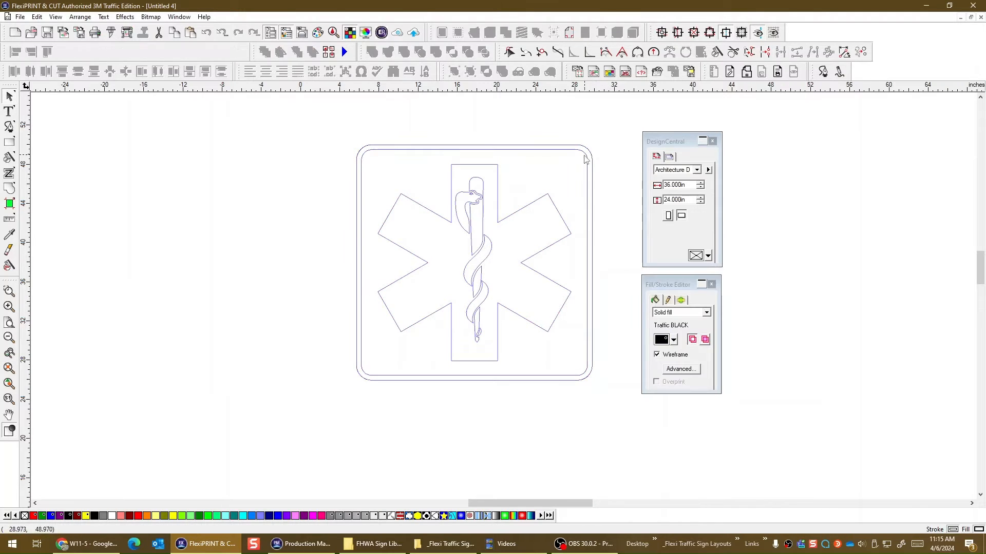
Step: Uncompound the sign and ungroup all of its resulting parts
{"action": "left_click", "coordinate": [592, 155]}
{"action": "right_click", "coordinate": [593, 156]}
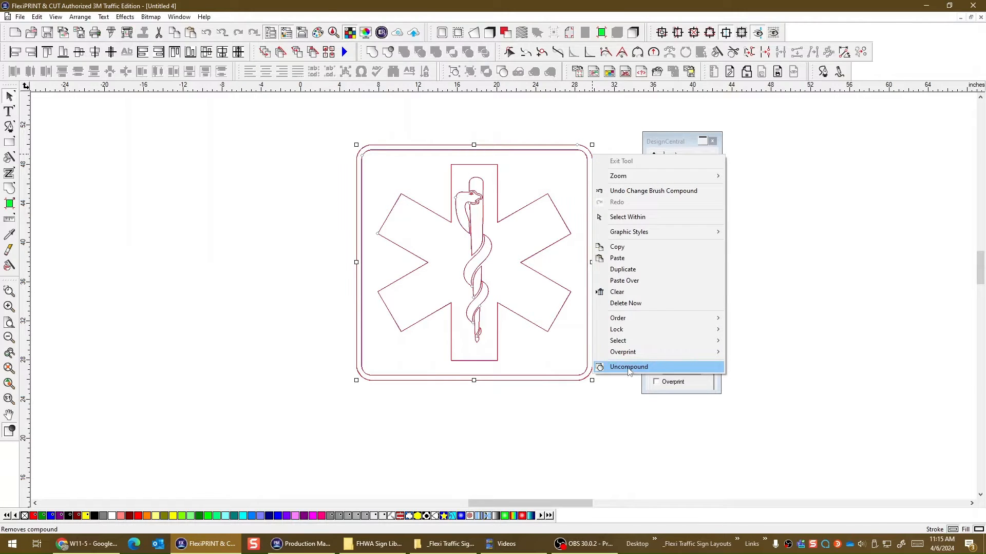
{"action": "left_click", "coordinate": [628, 368]}
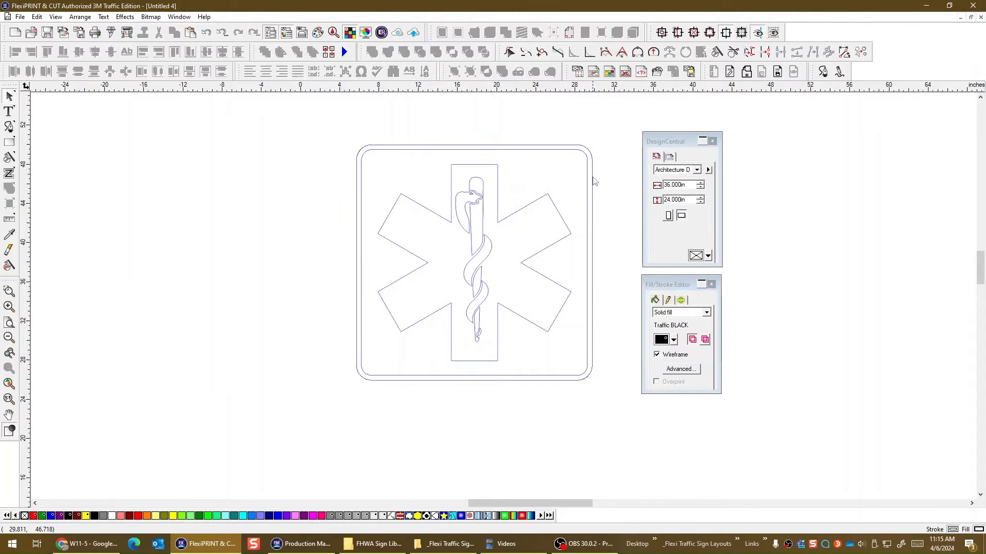
{"action": "left_click", "coordinate": [593, 181]}
{"action": "right_click", "coordinate": [594, 180]}
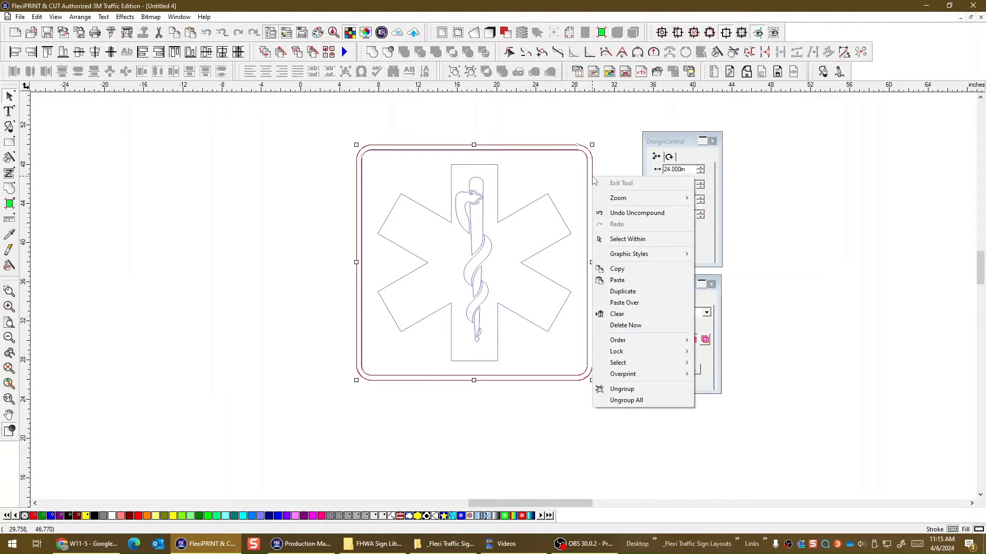
{"action": "left_click", "coordinate": [606, 403]}
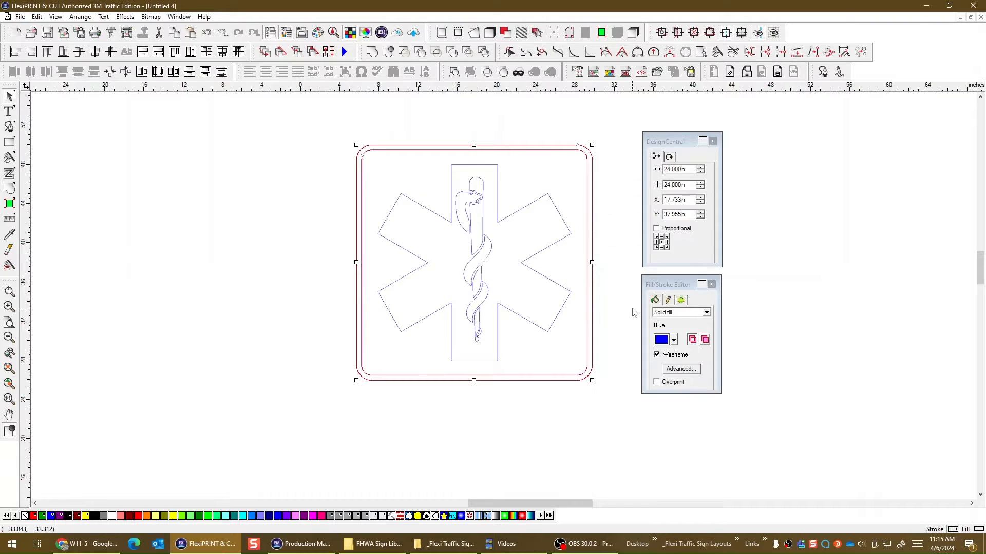
Step: Uncompound the sign's double border into separate outer and inner outlines
{"action": "left_click", "coordinate": [589, 205]}
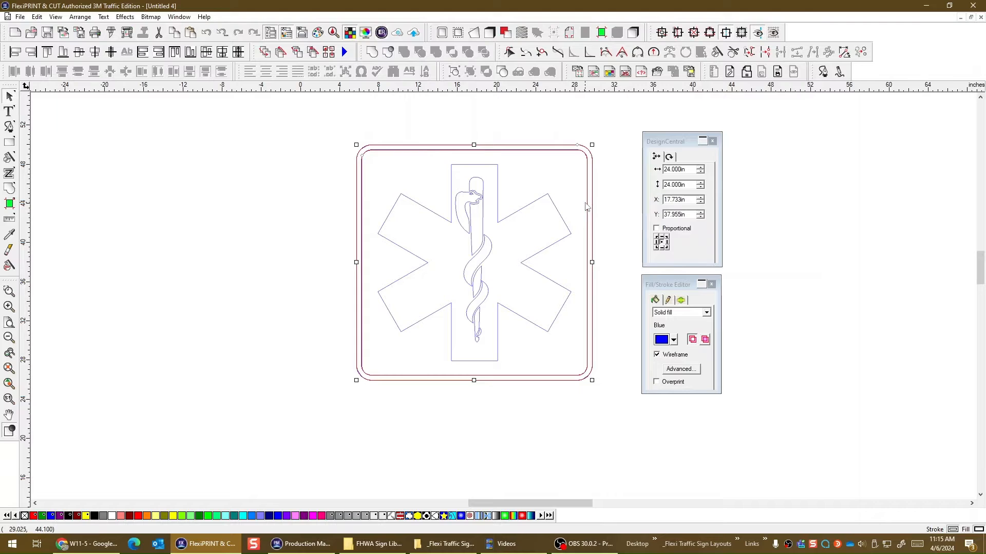
{"action": "right_click", "coordinate": [587, 206]}
{"action": "left_click", "coordinate": [589, 197]}
{"action": "right_click", "coordinate": [590, 195]}
{"action": "left_click", "coordinate": [624, 405]}
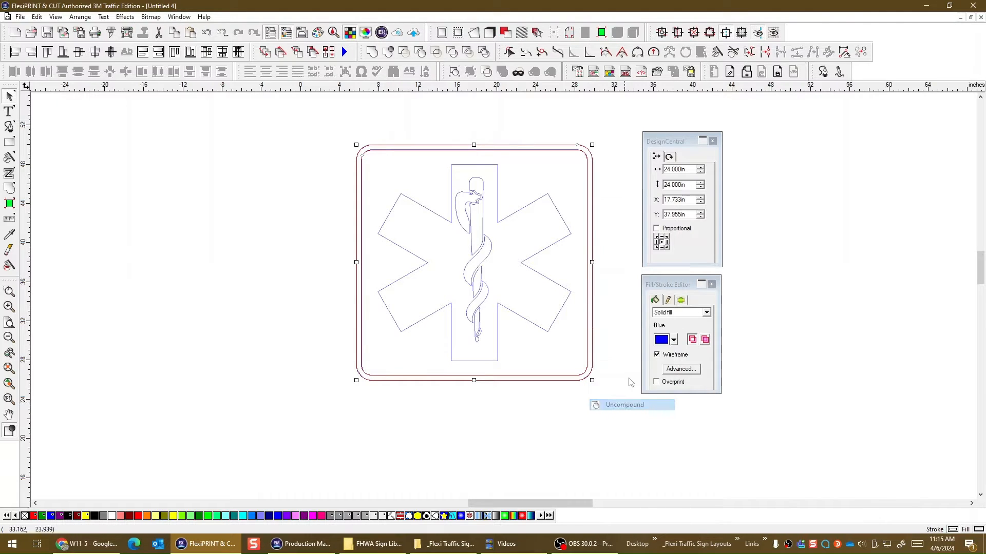
Step: Check the outer border, inner border and medical symbol by selecting each one separately
{"action": "left_click", "coordinate": [607, 196]}
{"action": "left_click", "coordinate": [593, 189]}
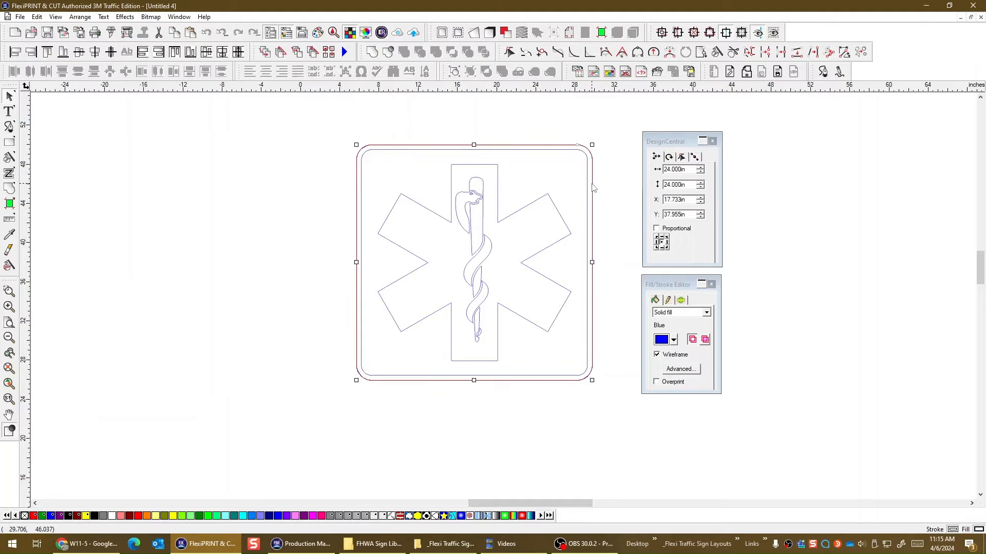
{"action": "left_click", "coordinate": [588, 188]}
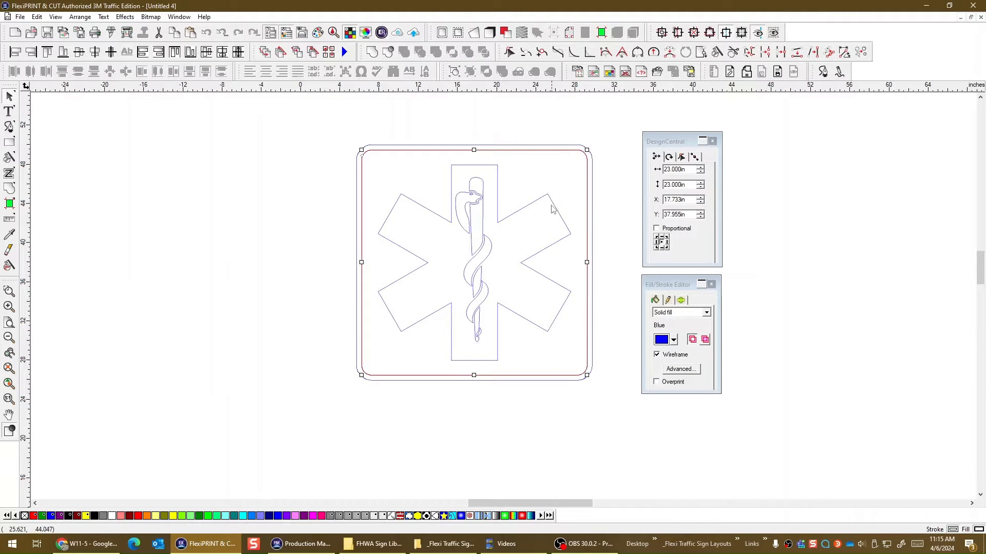
{"action": "left_click", "coordinate": [559, 210]}
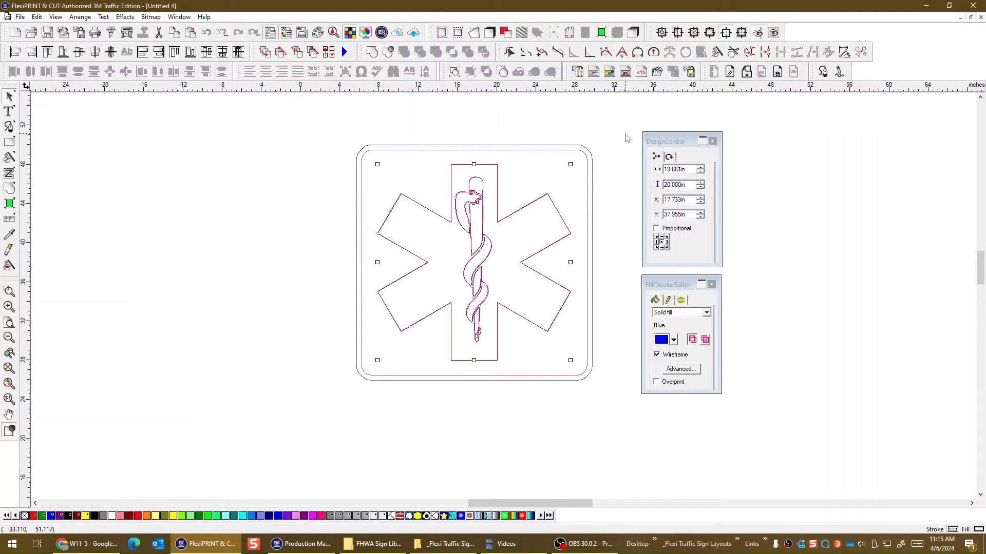
{"action": "left_click", "coordinate": [626, 138]}
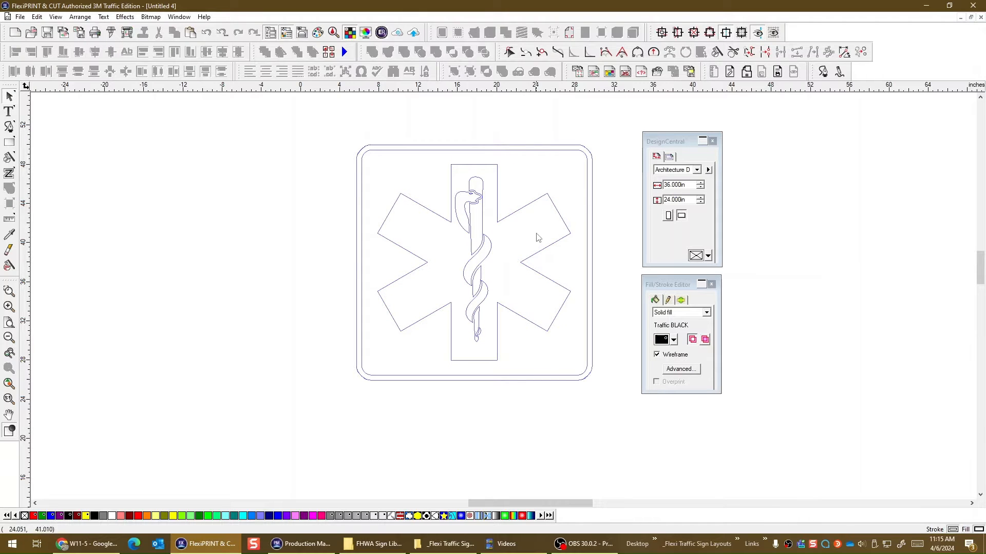
Step: Set the fill color of the star-and-snake medical symbol to White
{"action": "left_click", "coordinate": [531, 207]}
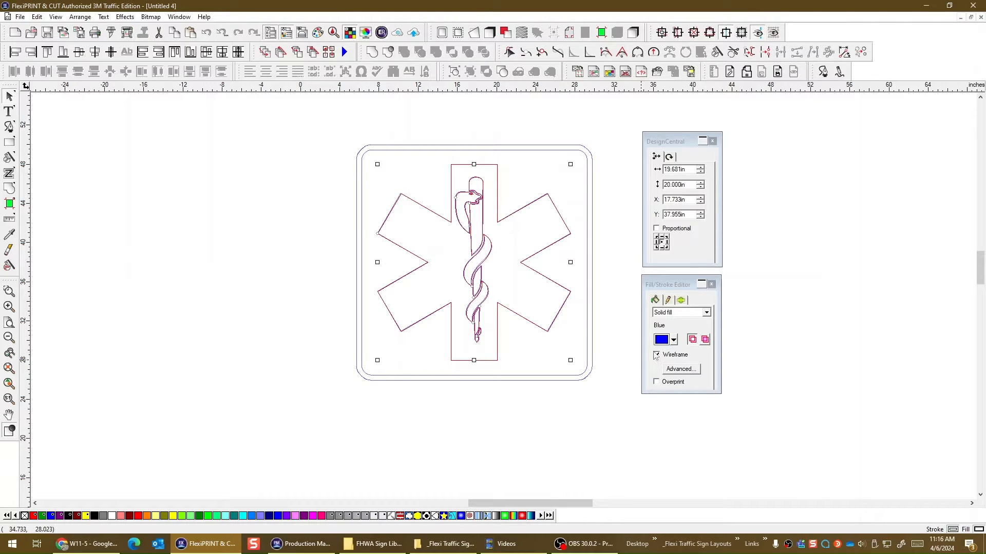
{"action": "left_click", "coordinate": [673, 341]}
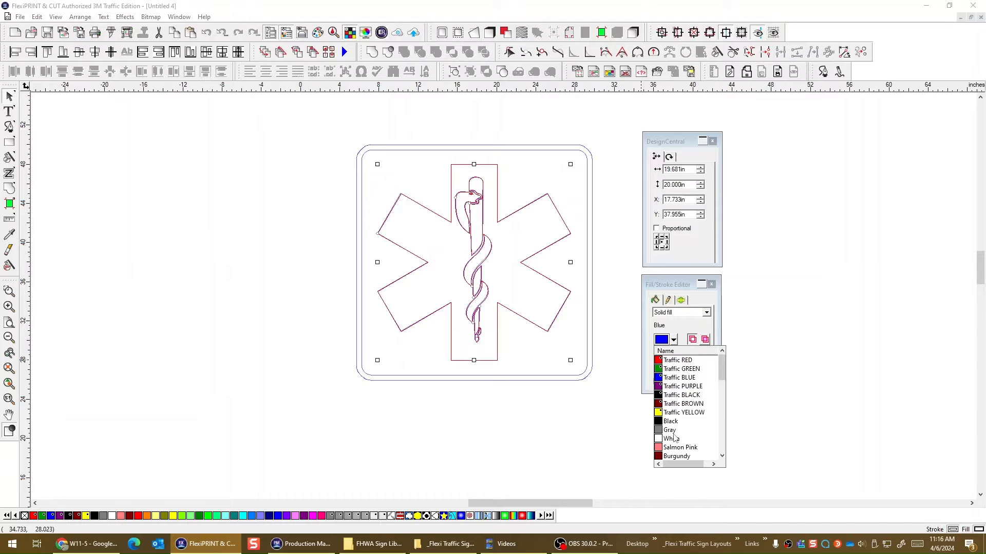
{"action": "left_click", "coordinate": [673, 439]}
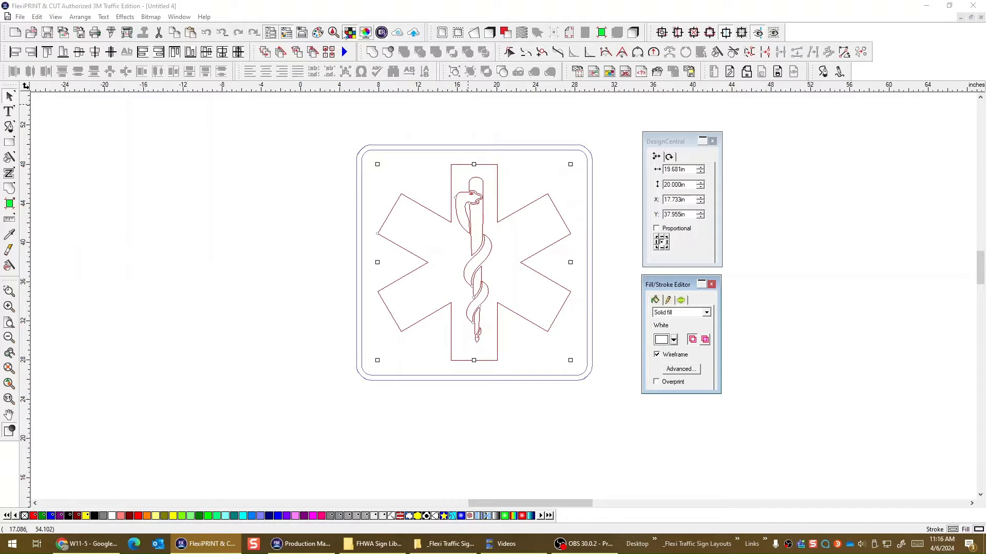
{"action": "left_click", "coordinate": [80, 17]}
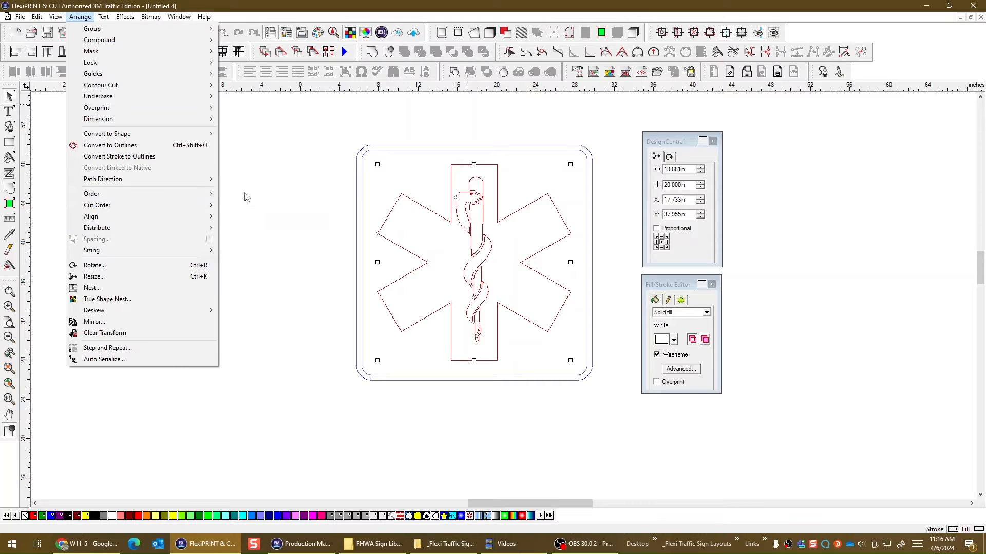
{"action": "left_click", "coordinate": [241, 195]}
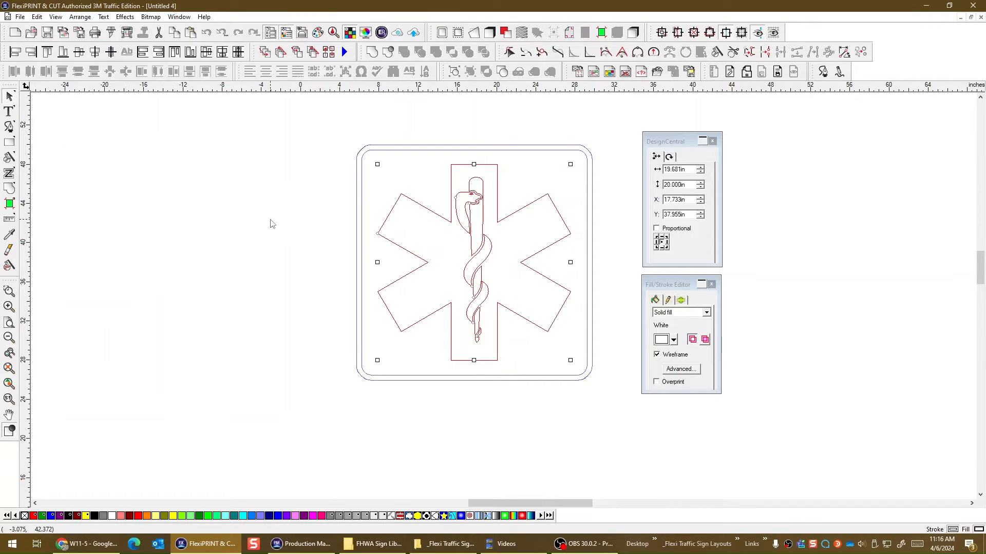
Step: Delete the sign's outer border outline, keeping only the inner border and the medical symbol
{"action": "left_click", "coordinate": [353, 216]}
{"action": "left_click", "coordinate": [412, 147]}
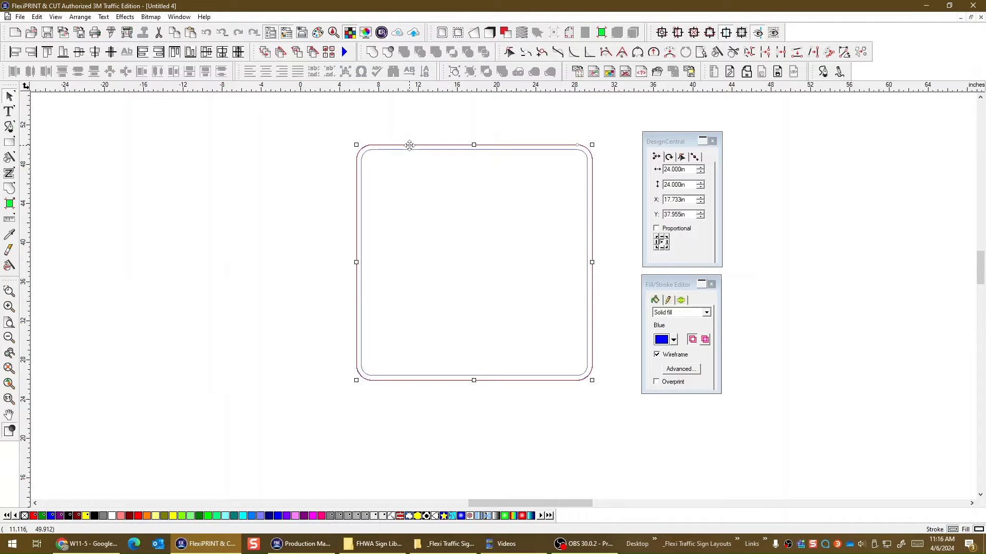
{"action": "left_click", "coordinate": [410, 148]}
{"action": "left_click", "coordinate": [410, 147]}
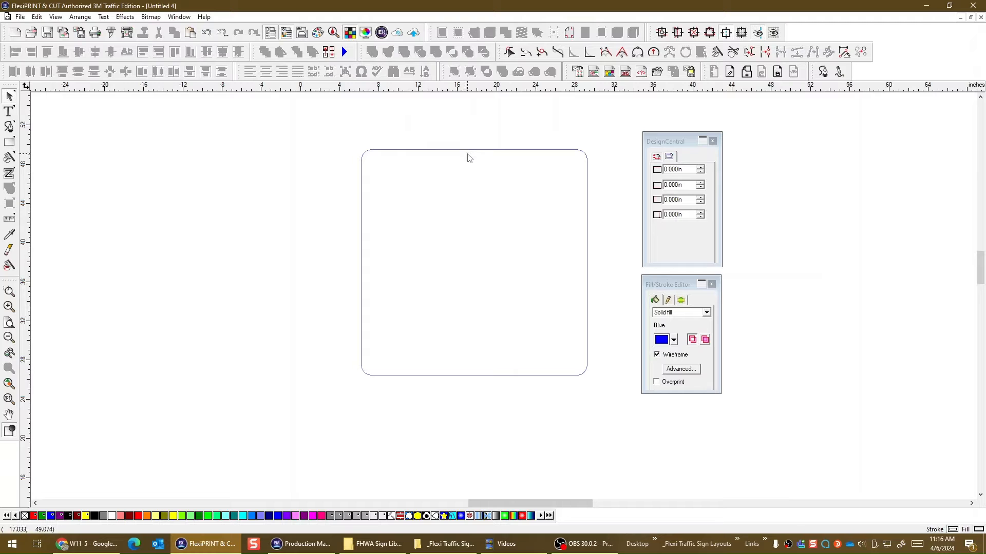
Step: Send the inner border outline to the back, behind the medical symbol
{"action": "left_click", "coordinate": [467, 151]}
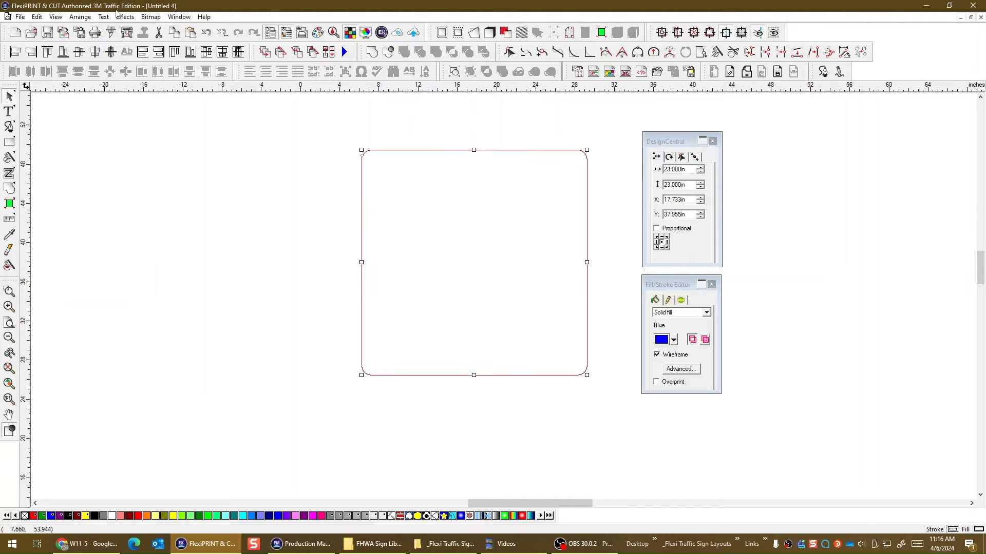
{"action": "left_click", "coordinate": [80, 17]}
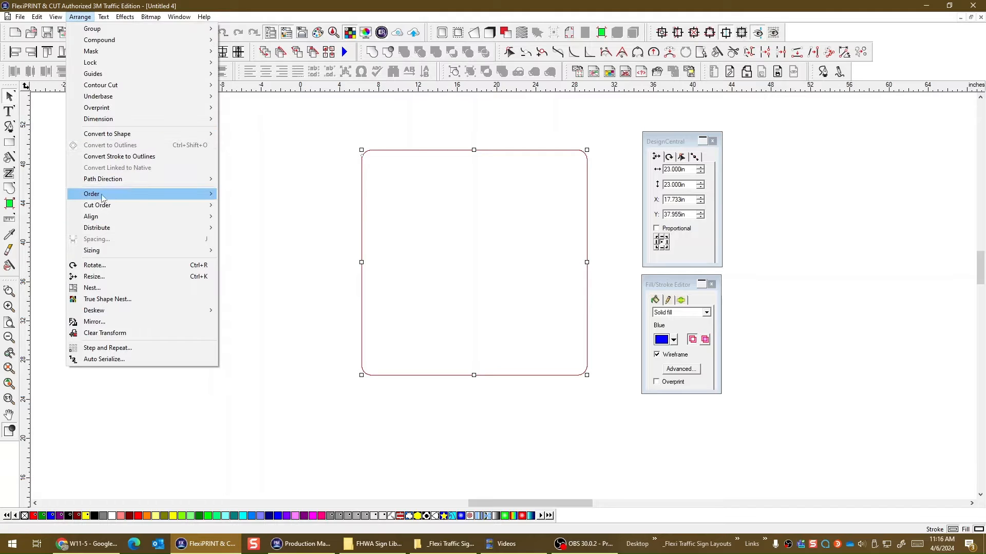
{"action": "mouse_move", "coordinate": [105, 195]}
{"action": "left_click", "coordinate": [245, 207]}
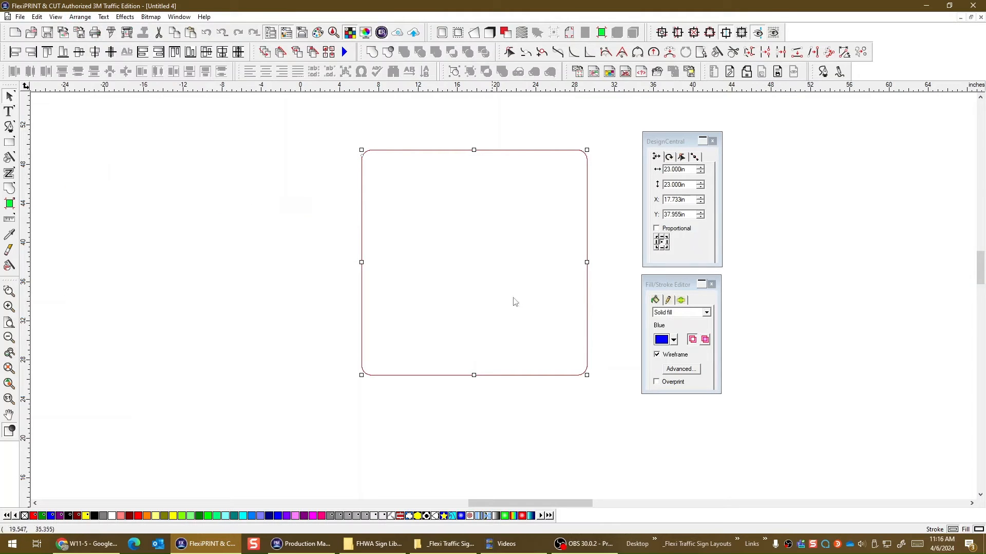
Step: Turn off the wireframe display for the blue inner panel and for the white medical symbol
{"action": "left_click", "coordinate": [657, 355]}
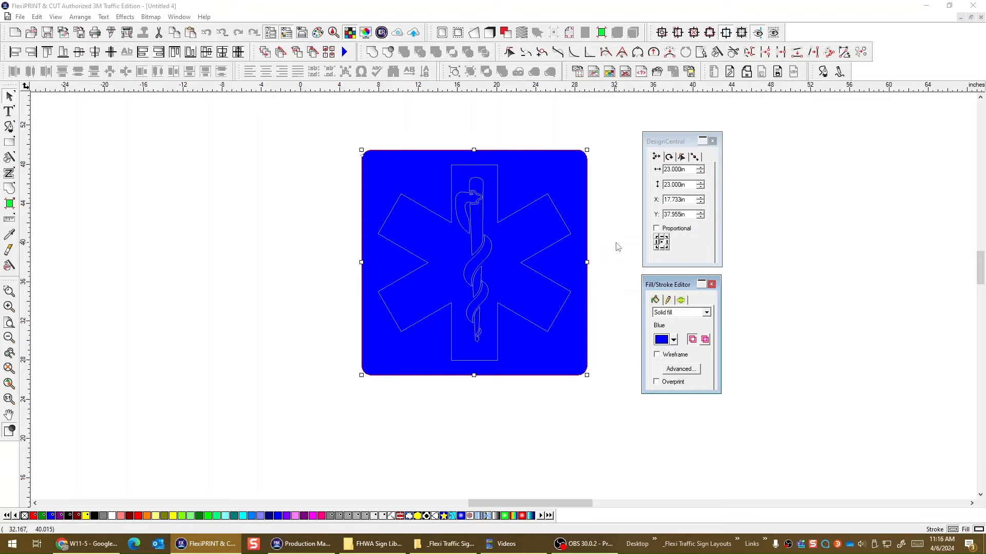
{"action": "left_click", "coordinate": [657, 355]}
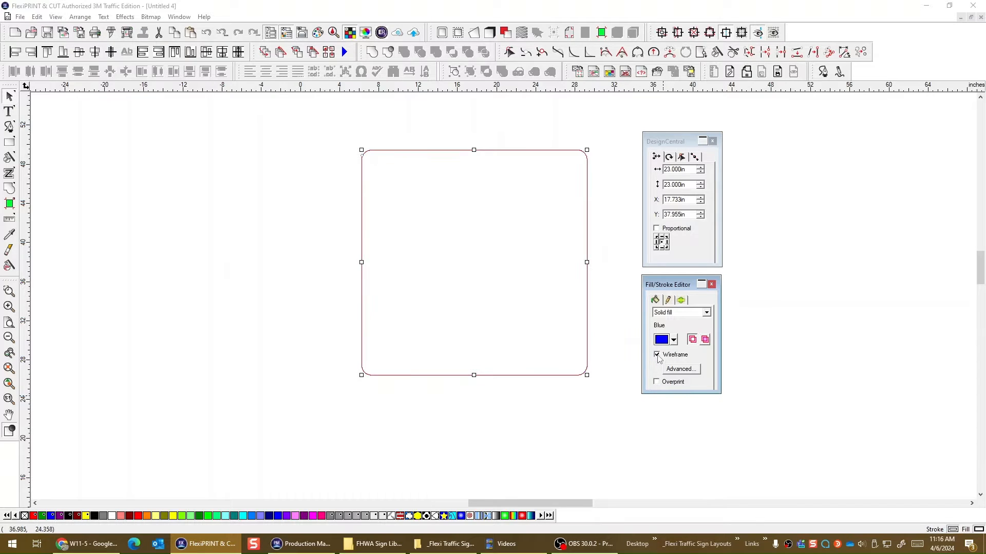
{"action": "left_click", "coordinate": [658, 355]}
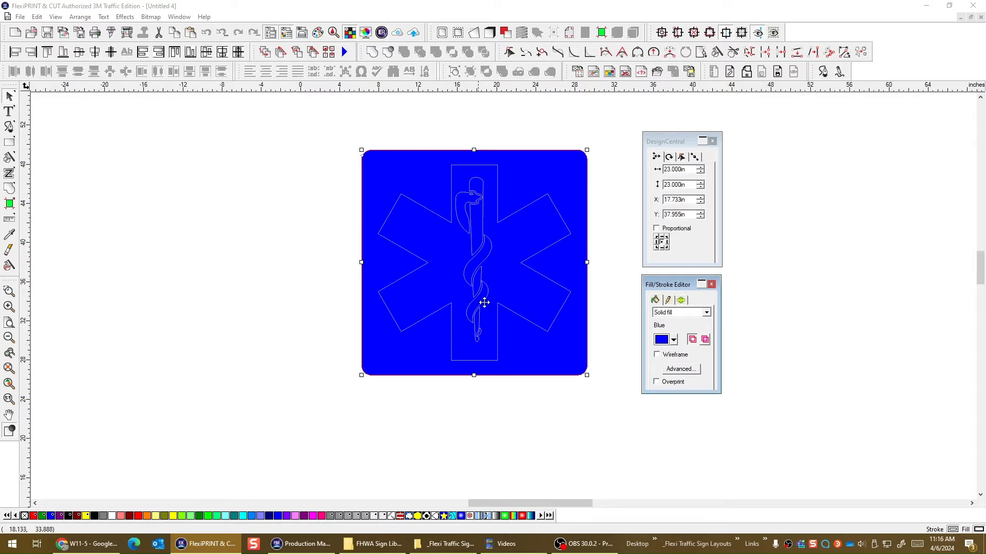
{"action": "left_click", "coordinate": [611, 194]}
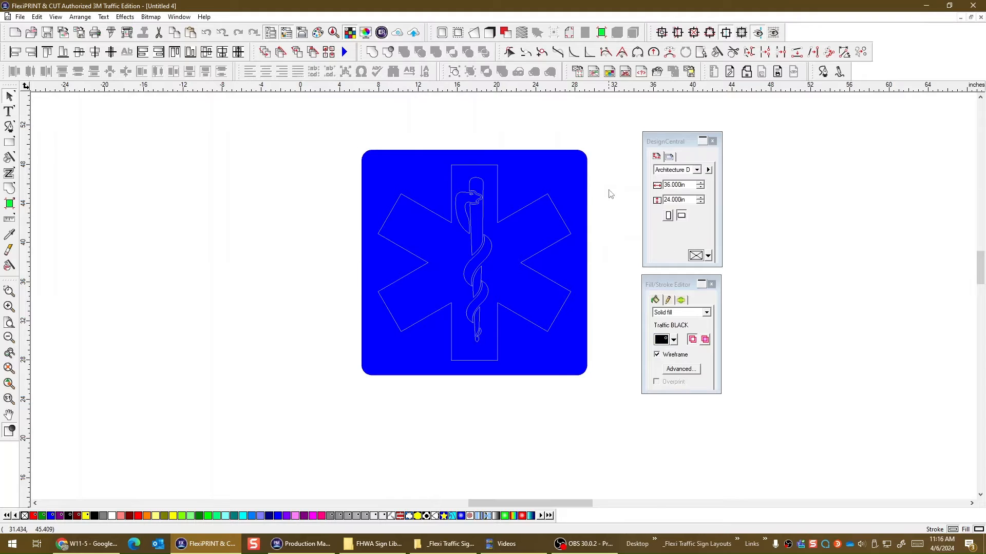
{"action": "left_click", "coordinate": [522, 207]}
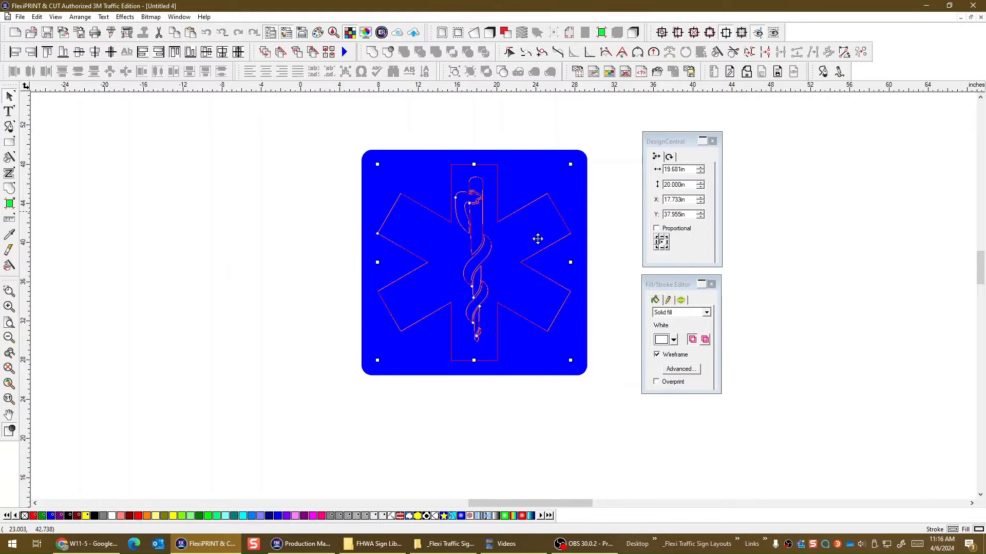
{"action": "left_click", "coordinate": [657, 355]}
{"action": "left_click", "coordinate": [616, 414]}
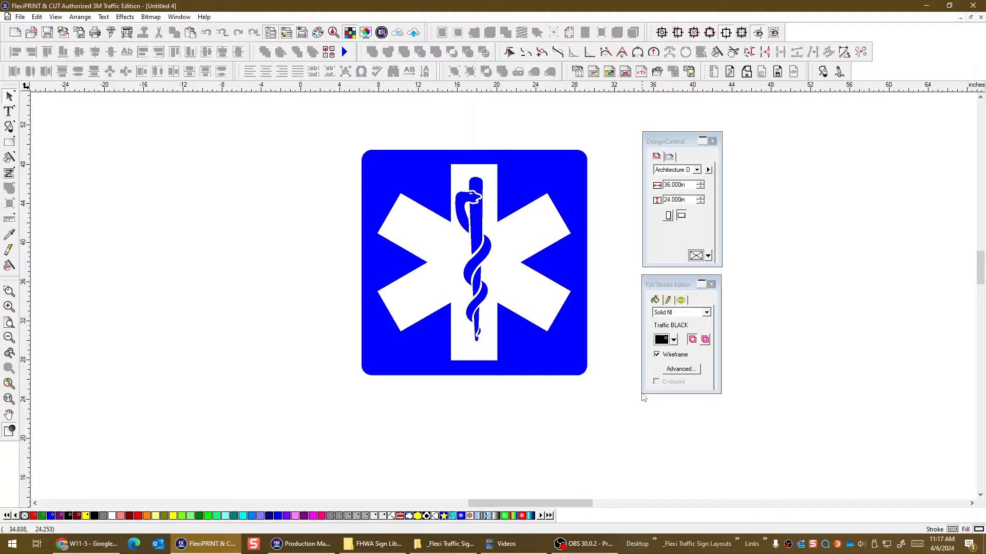
Step: Group the blue panel and the white medical symbol into one object
{"action": "mouse_move", "coordinate": [346, 141]}
{"action": "left_mouse_down"}
{"action": "mouse_move", "coordinate": [559, 433]}
{"action": "mouse_move", "coordinate": [599, 402]}
{"action": "left_mouse_up"}
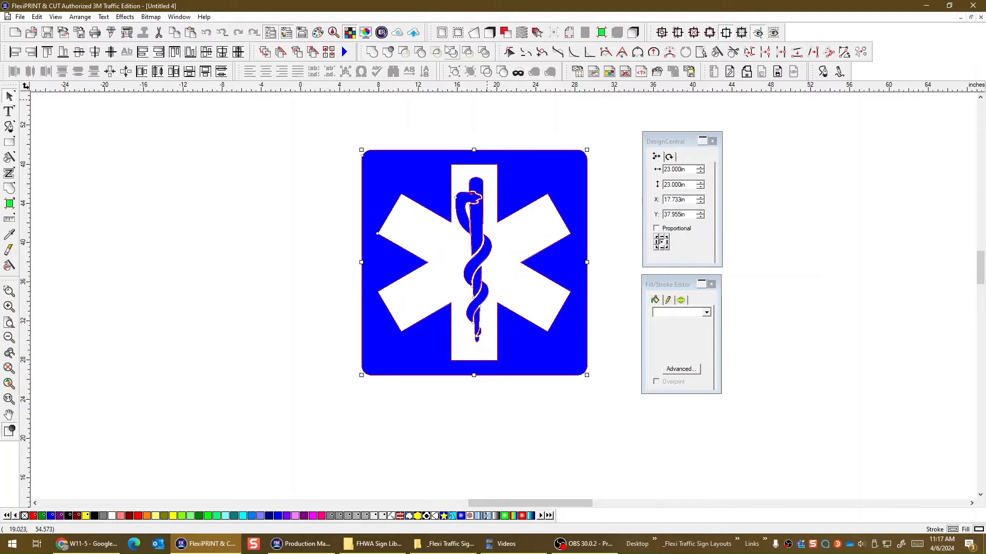
{"action": "left_click", "coordinate": [297, 165]}
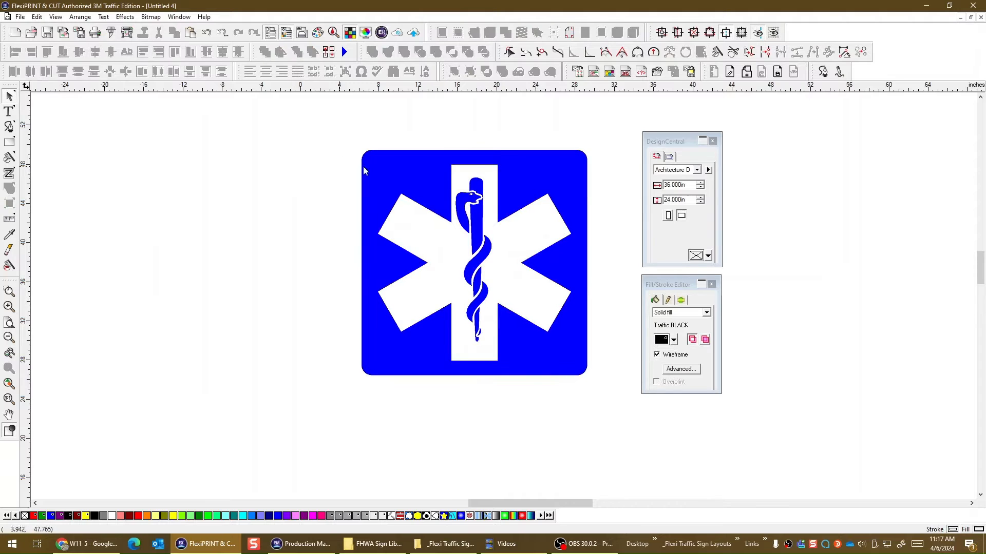
{"action": "left_click", "coordinate": [498, 153]}
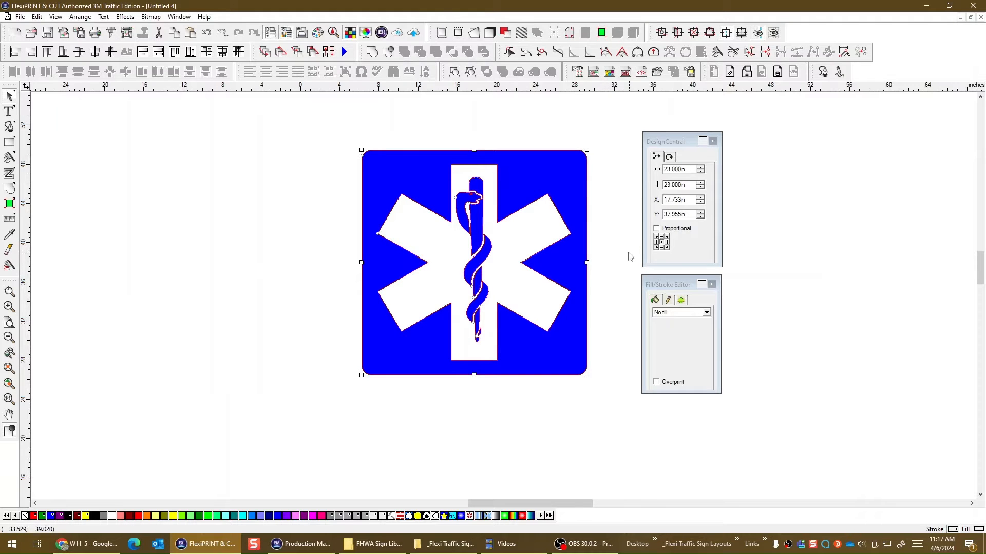
{"action": "left_click", "coordinate": [315, 174]}
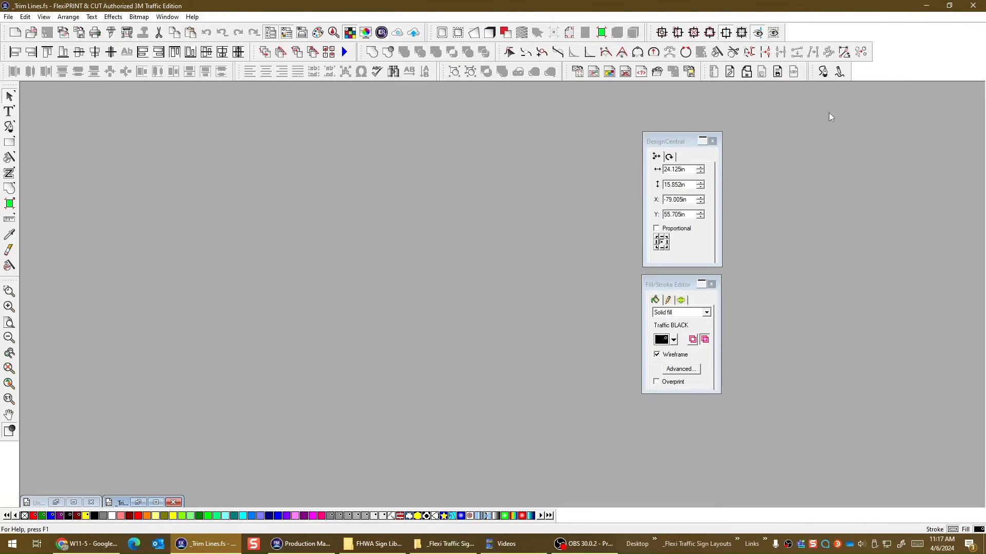
Step: Copy the 24" pair of trim lines from the _Trim Lines.fs document
{"action": "left_click", "coordinate": [139, 503]}
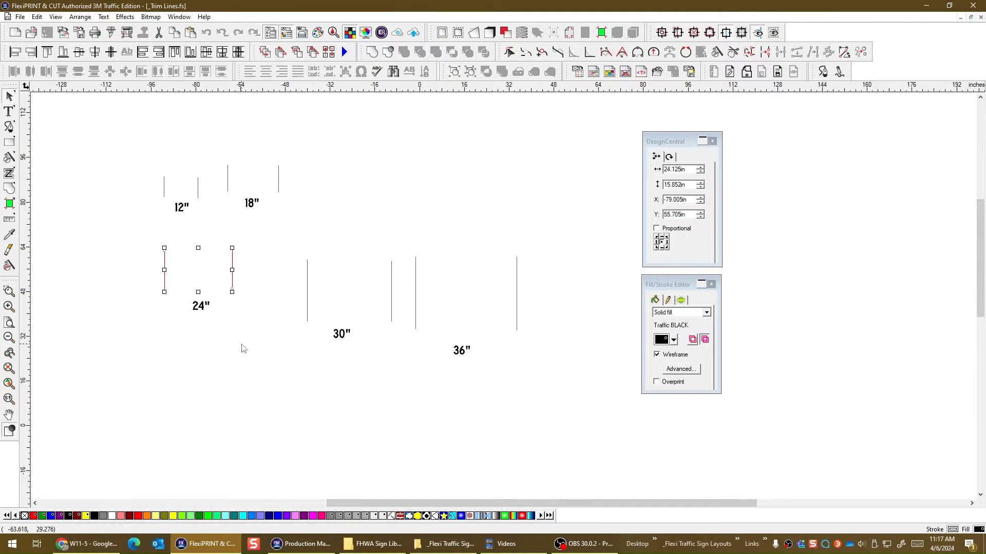
{"action": "left_click", "coordinate": [229, 273]}
{"action": "left_click", "coordinate": [232, 271]}
{"action": "right_click", "coordinate": [232, 268]}
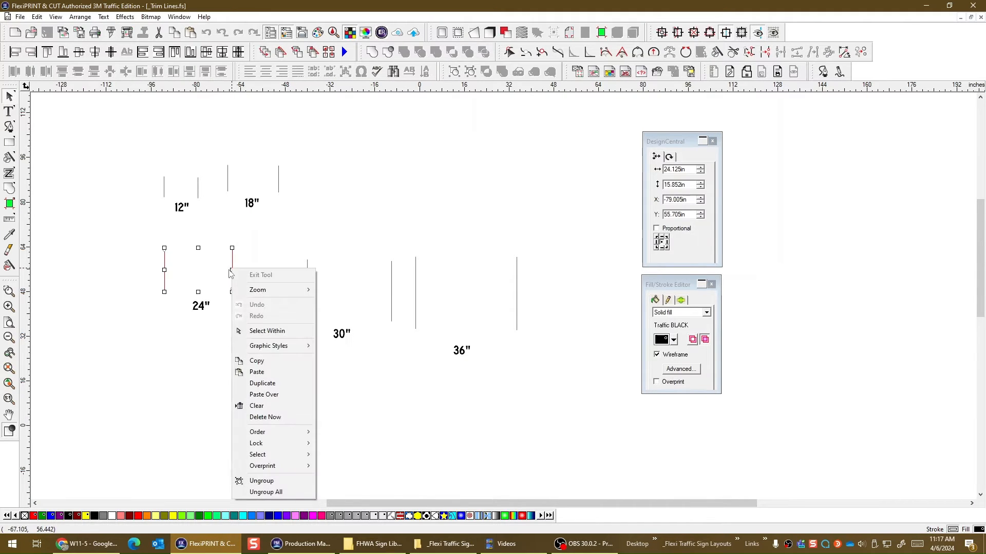
{"action": "left_click", "coordinate": [263, 363]}
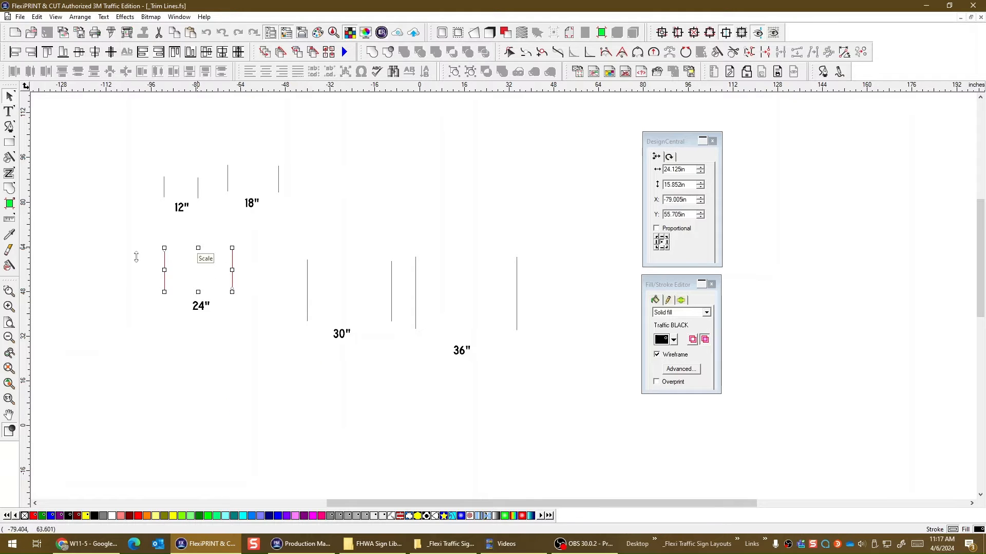
Step: Return to the Untitled 4 document and paste the copied trim lines beside the sign
{"action": "left_click", "coordinate": [960, 17]}
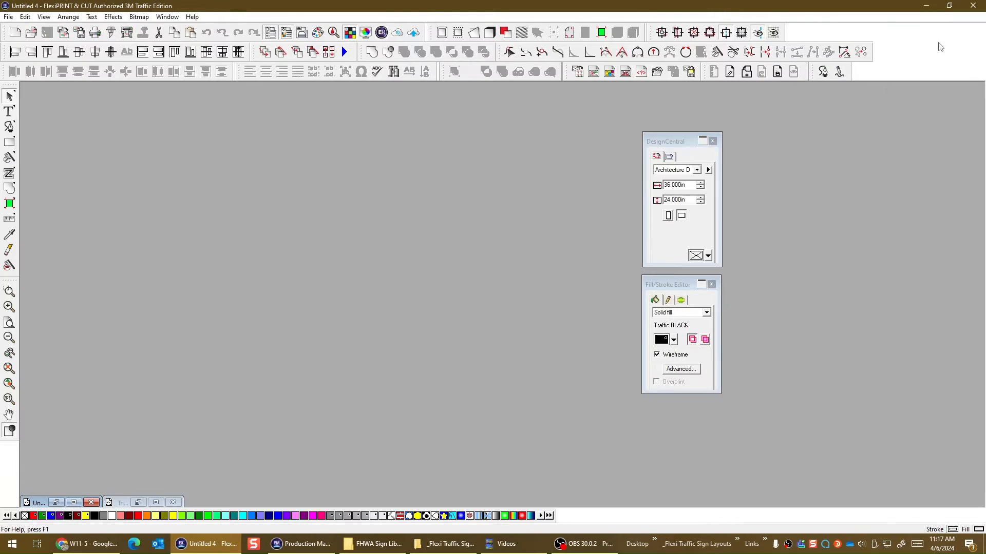
{"action": "left_click", "coordinate": [56, 503]}
{"action": "right_click", "coordinate": [319, 237]}
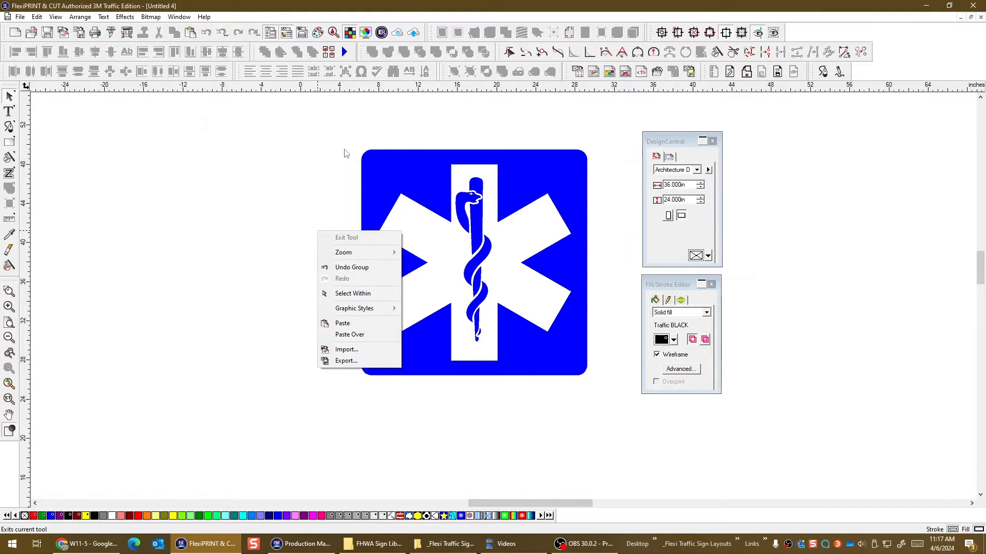
{"action": "left_click", "coordinate": [341, 324]}
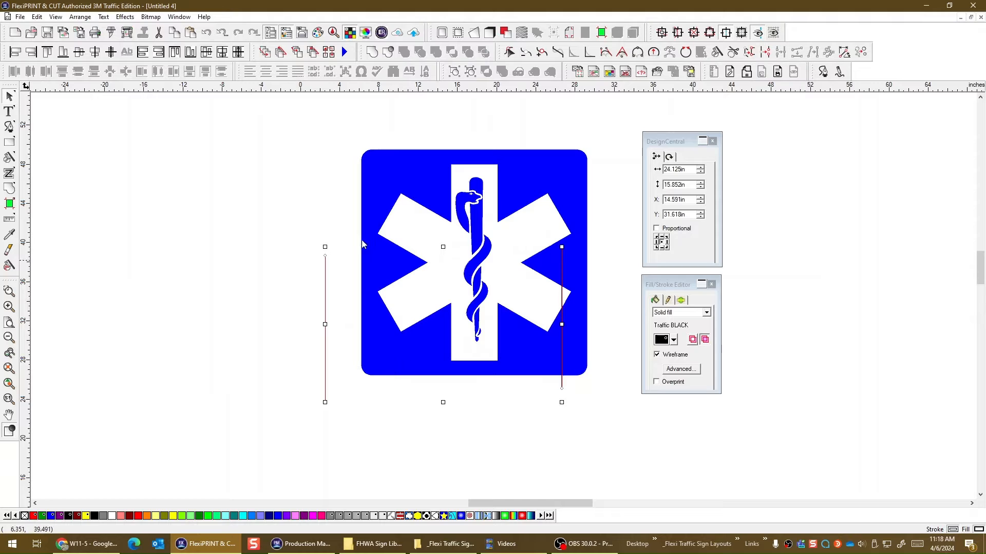
{"action": "left_click_drag", "start_coordinate": [275, 125], "coordinate": [251, 208]}
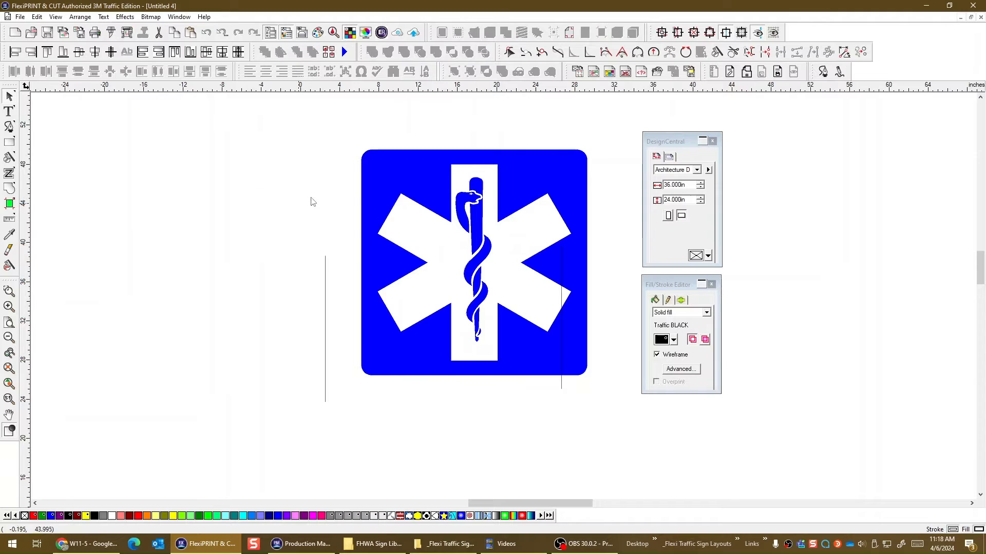
Step: Center the trim lines on the medical sign both horizontally and vertically
{"action": "left_click", "coordinate": [411, 201]}
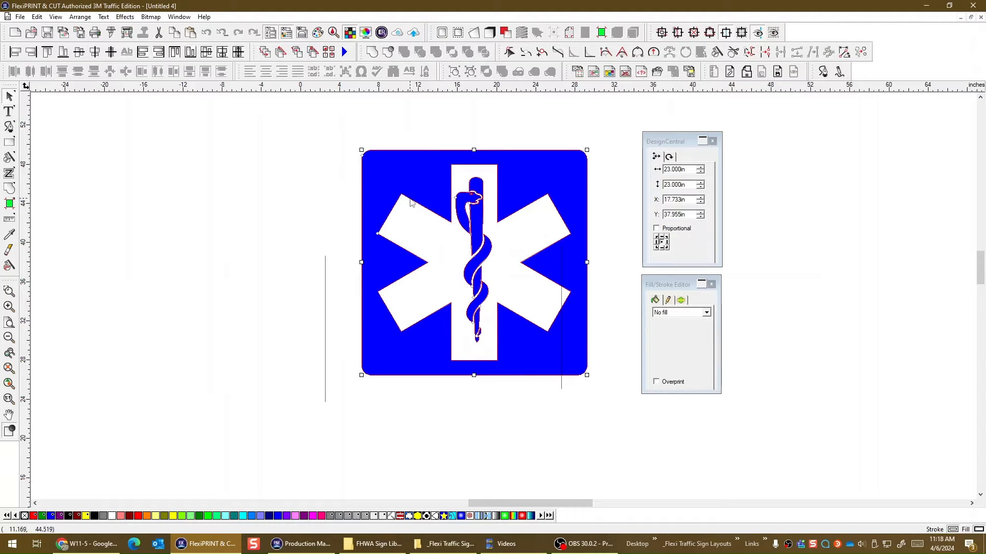
{"action": "left_click", "coordinate": [436, 118]}
{"action": "left_click_drag", "start_coordinate": [260, 114], "coordinate": [609, 413]}
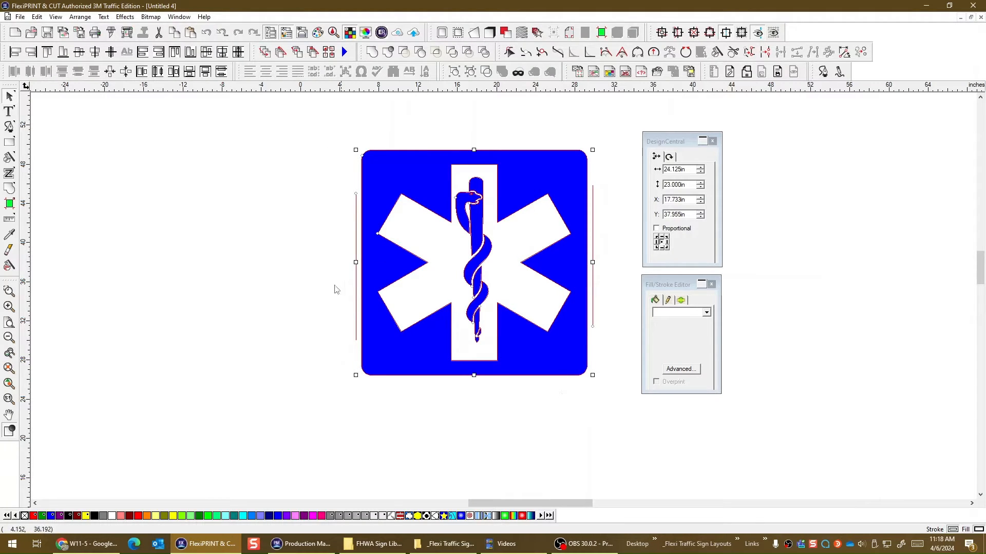
{"action": "left_click", "coordinate": [310, 311]}
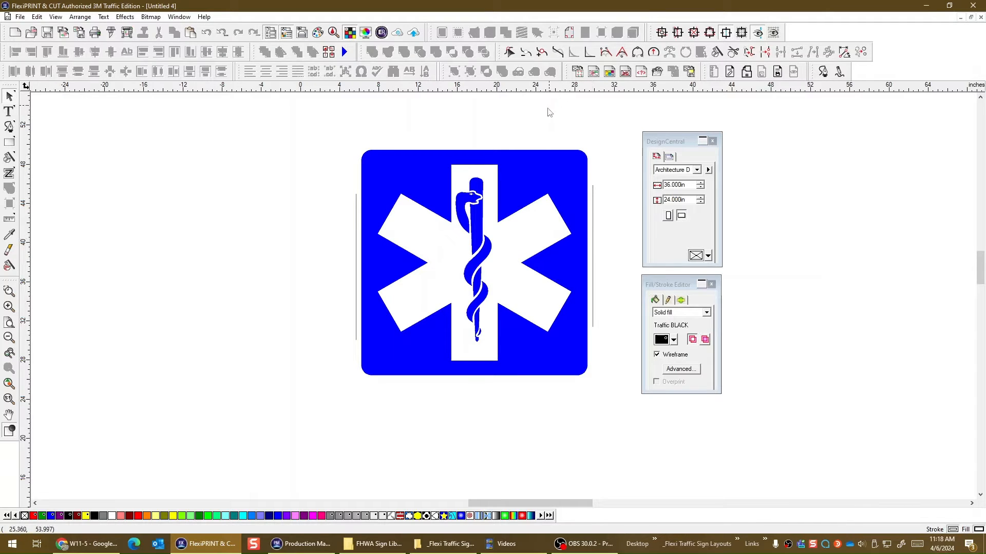
{"action": "left_click", "coordinate": [536, 154]}
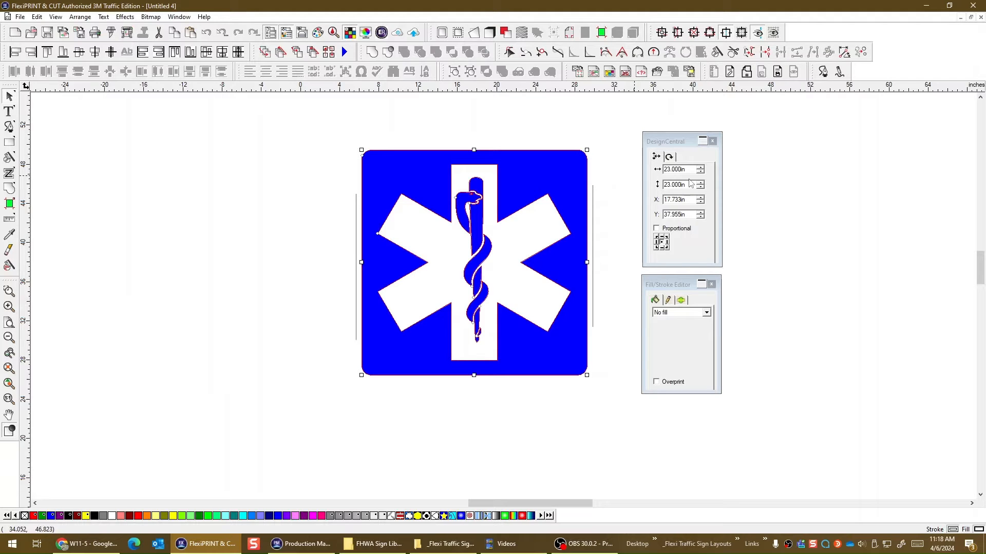
{"action": "left_click", "coordinate": [600, 213]}
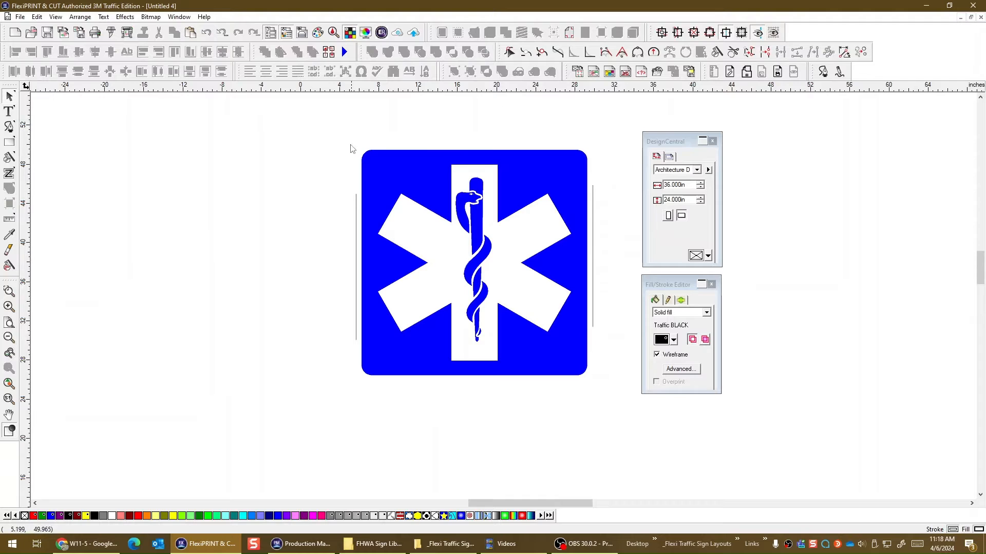
Step: Group the medical sign together with its two trim lines
{"action": "left_click_drag", "start_coordinate": [337, 134], "coordinate": [607, 385]}
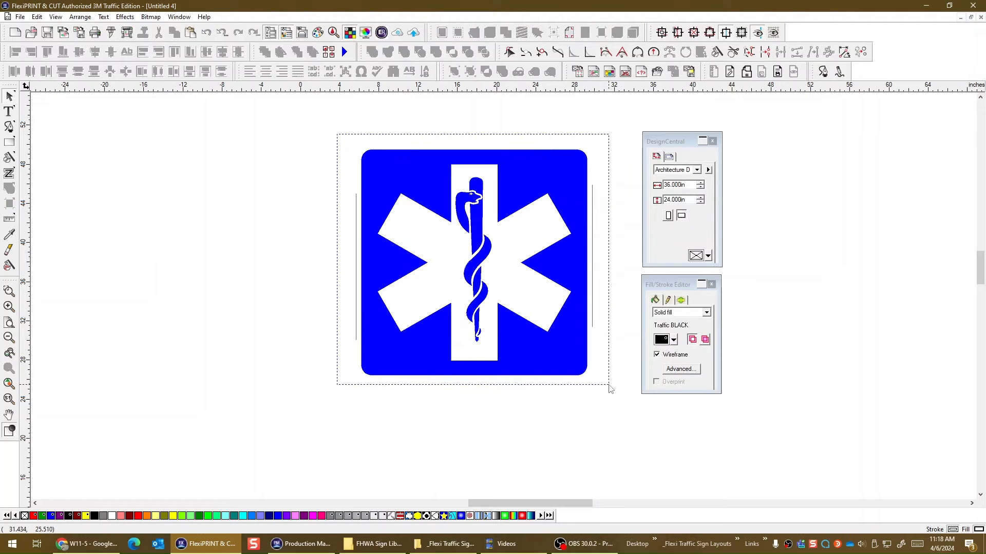
{"action": "left_click", "coordinate": [455, 72]}
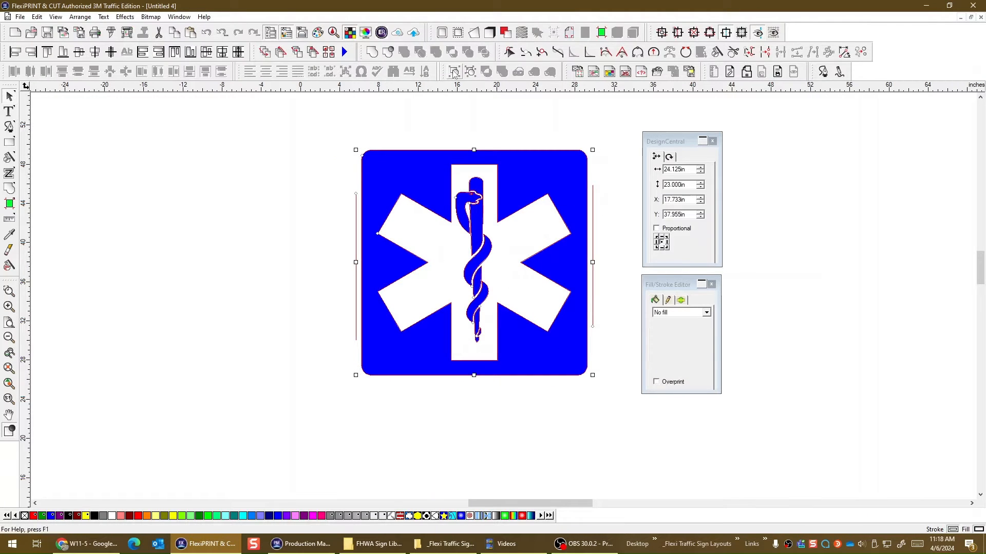
{"action": "left_click", "coordinate": [610, 182]}
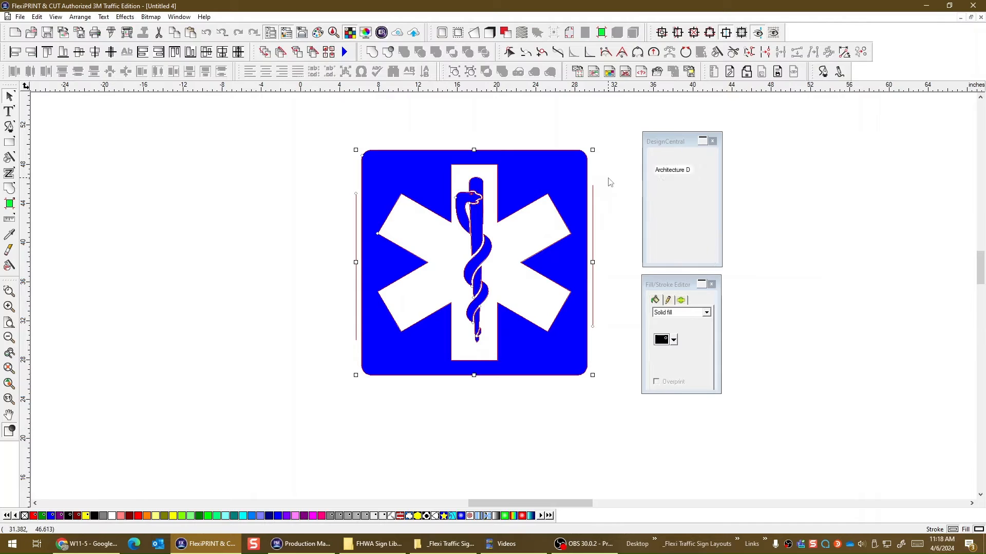
{"action": "left_click", "coordinate": [553, 167]}
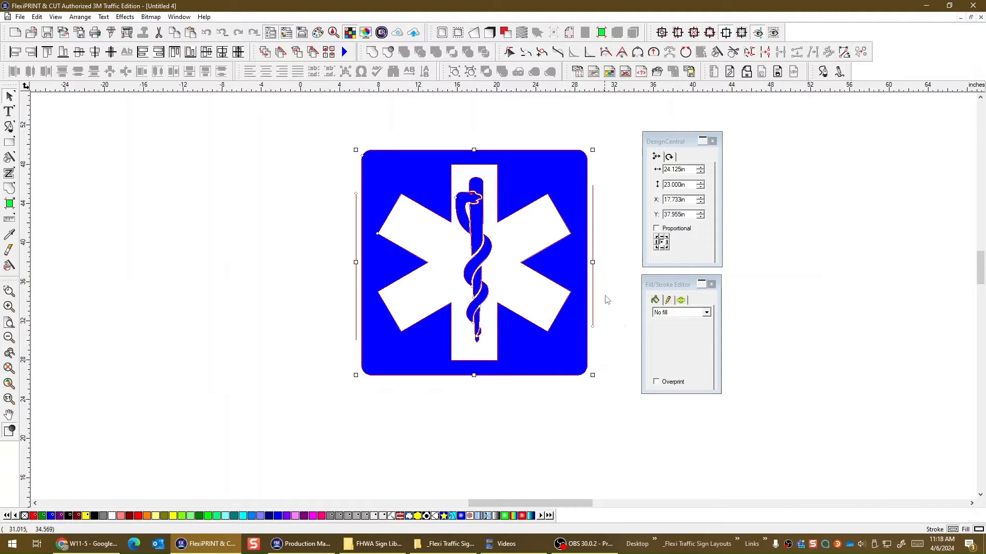
{"action": "left_click", "coordinate": [612, 270]}
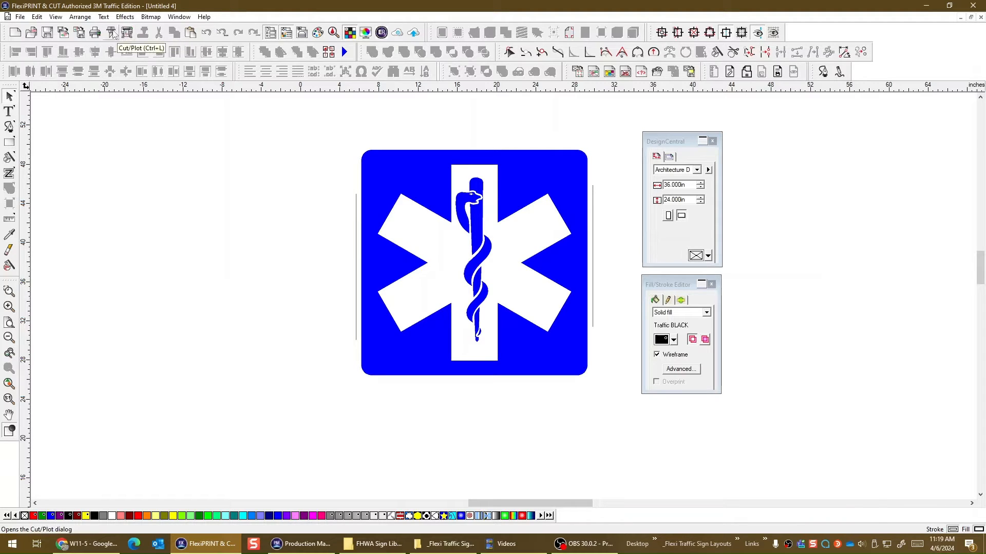
Step: Open RIP and Print for the sign, dismiss the color setting difference dialog, and choose the 3M Traffic HP365 4000 Series ASTM v3 preset
{"action": "left_click", "coordinate": [130, 35]}
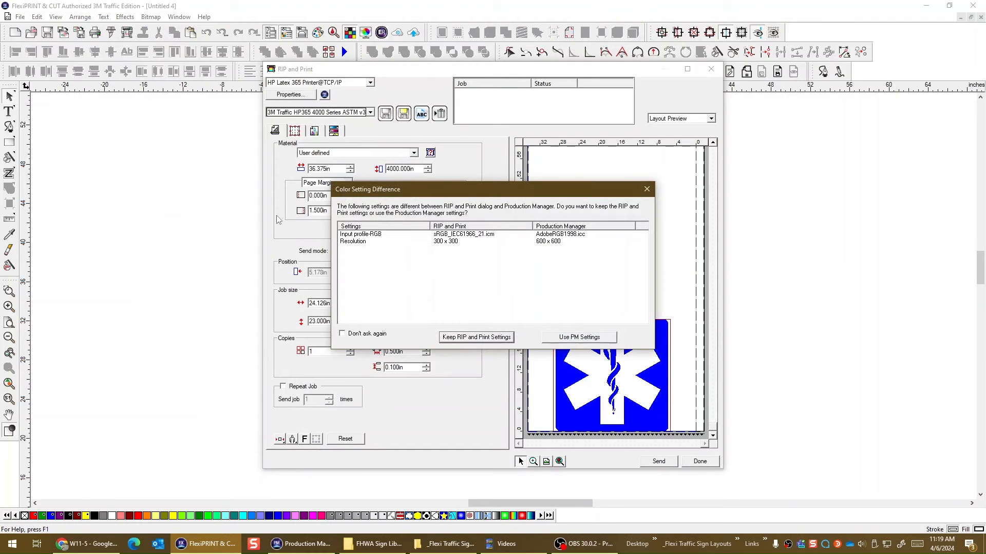
{"action": "left_click", "coordinate": [647, 189]}
{"action": "left_click", "coordinate": [369, 112]}
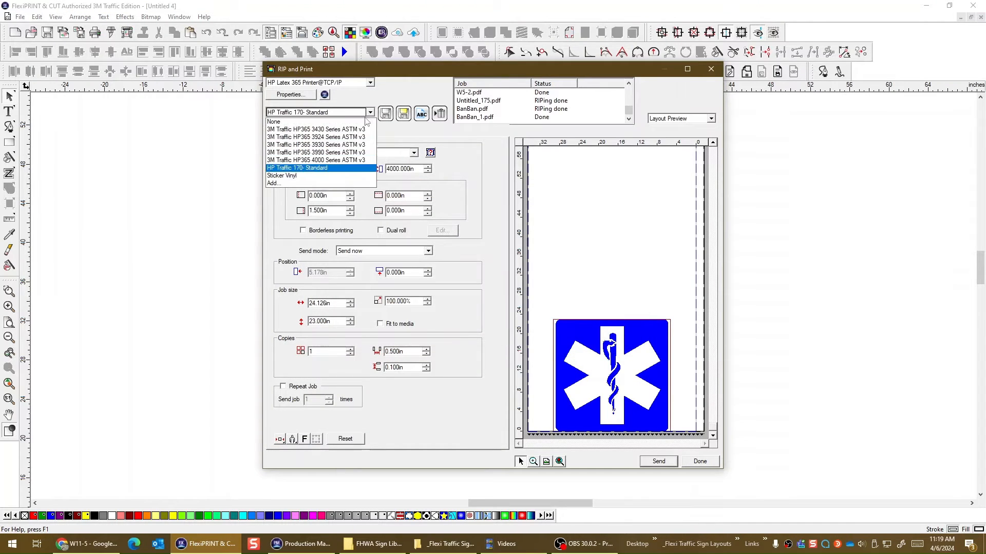
{"action": "left_click", "coordinate": [329, 154]}
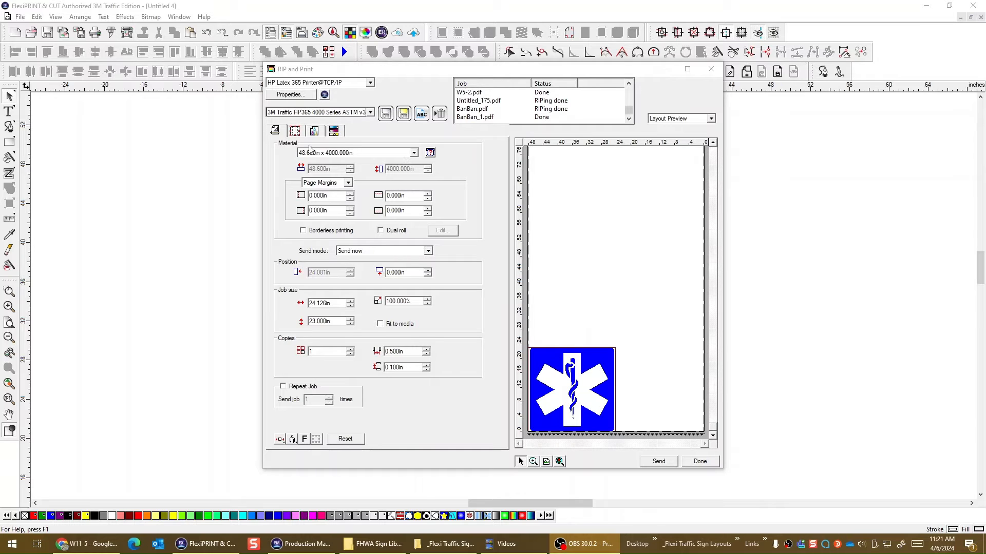
Step: Make the print material size user defined and set its width to 24.375 in
{"action": "left_click", "coordinate": [413, 153]}
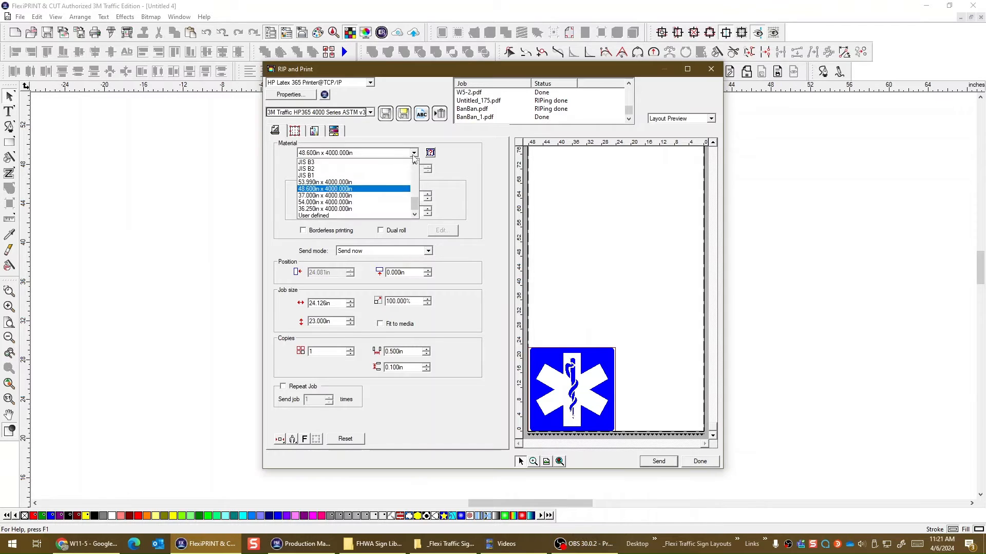
{"action": "left_click", "coordinate": [351, 198]}
{"action": "left_click_drag", "start_coordinate": [344, 172], "coordinate": [294, 178]}
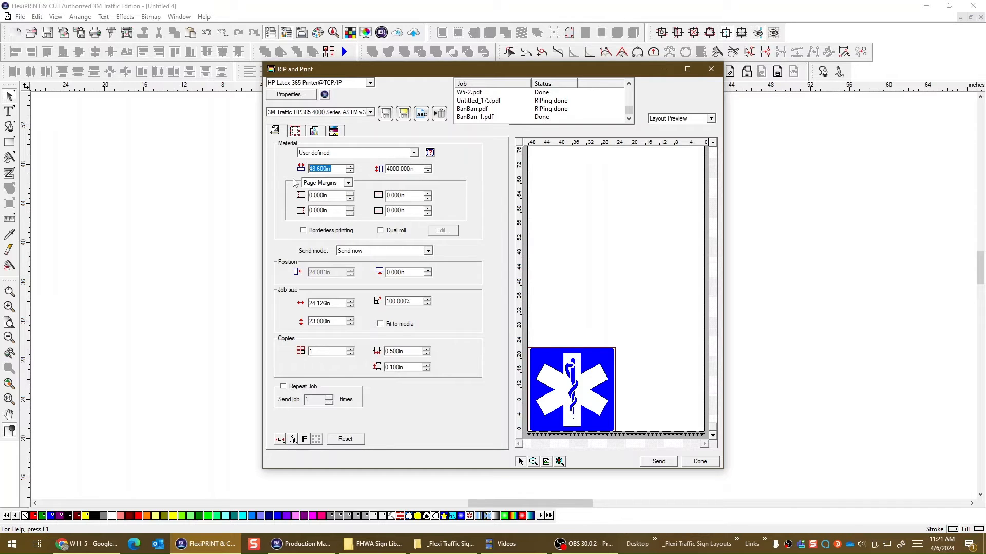
{"action": "type", "text": "24"}
{"action": "key", "text": "Return"}
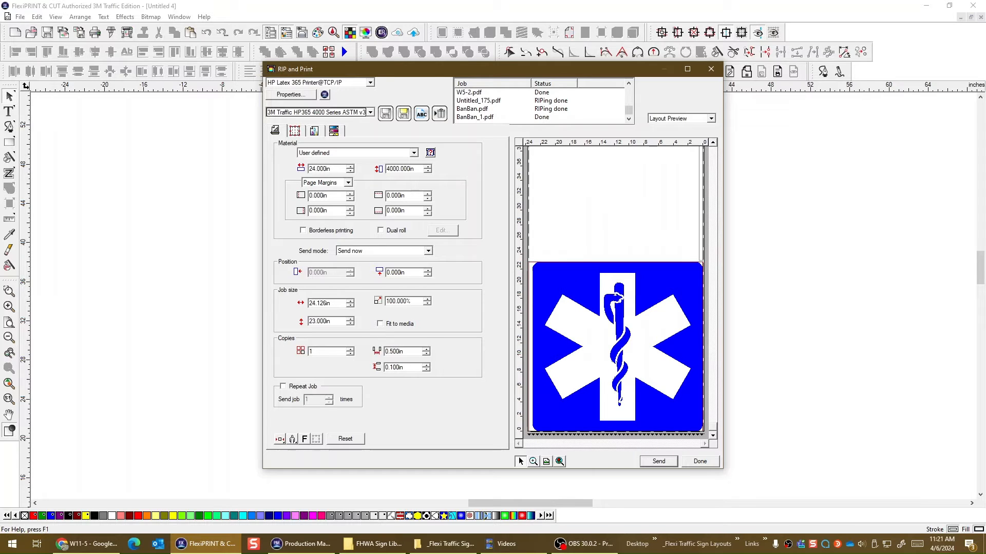
{"action": "left_click_drag", "start_coordinate": [337, 171], "coordinate": [281, 168]}
{"action": "type", "text": "24"}
{"action": "left_click", "coordinate": [335, 211]}
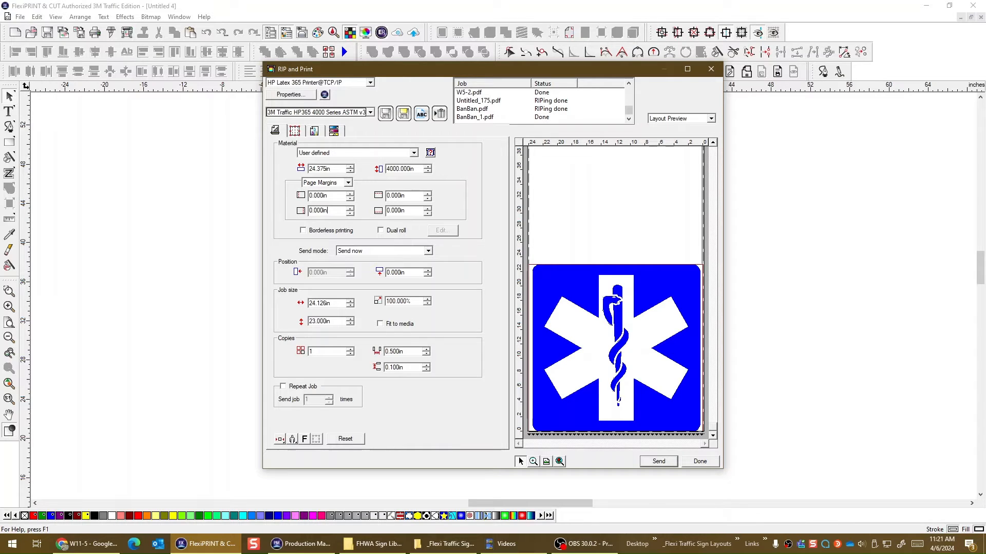
Step: Rotate the medical sign print job by 90 degrees
{"action": "key", "text": "alt+Tab"}
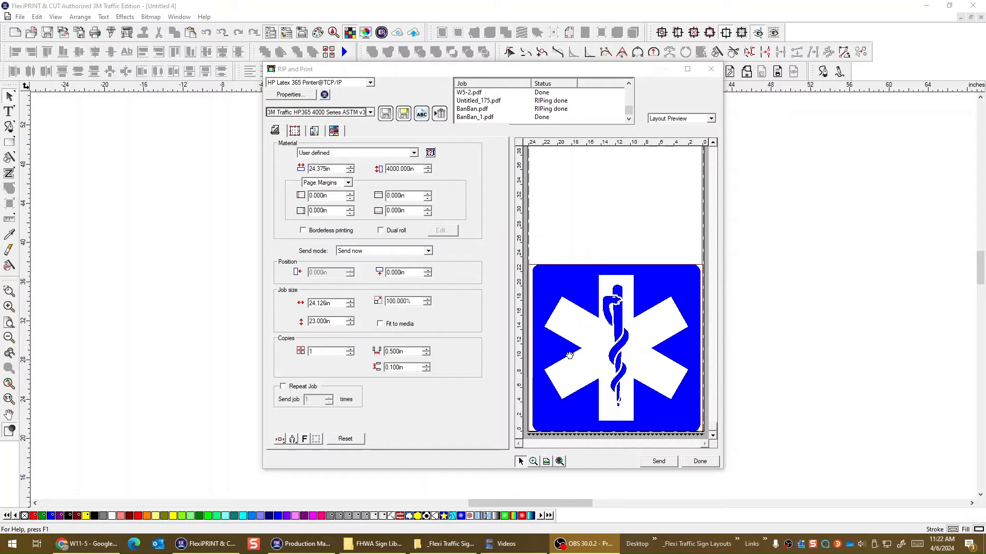
{"action": "left_click", "coordinate": [292, 440]}
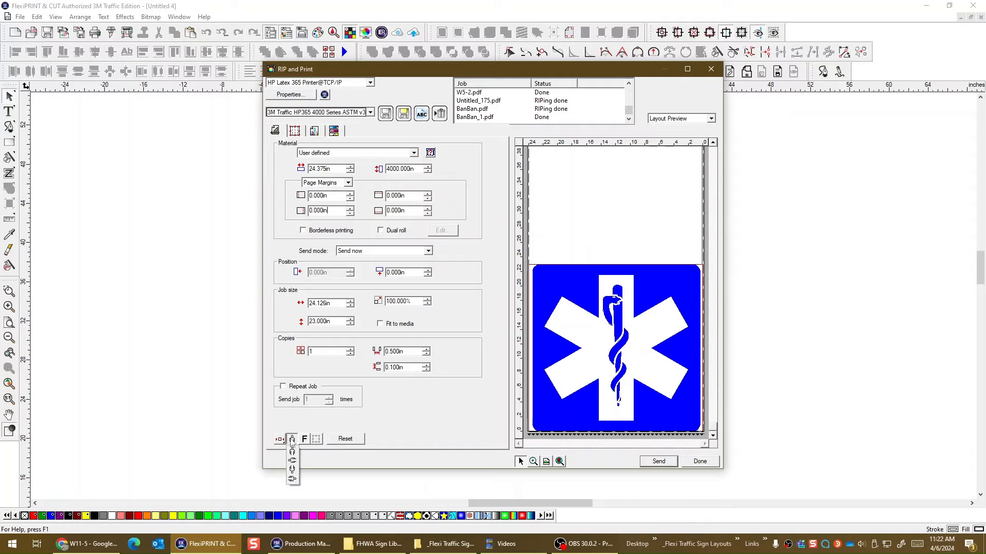
{"action": "left_click", "coordinate": [292, 463]}
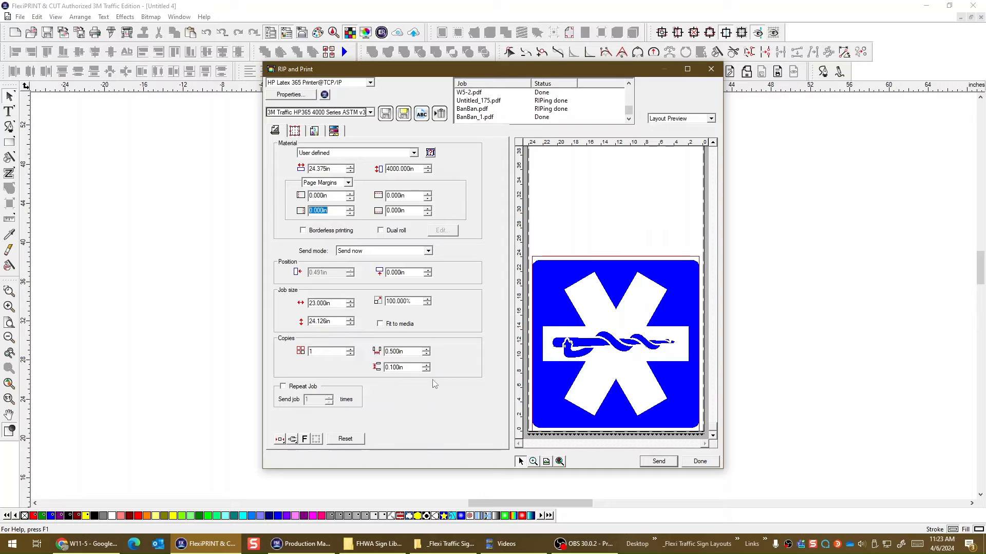
Step: Set the number of copies to 2 and the vertical spacing between them to 0.000 in
{"action": "left_click", "coordinate": [352, 350]}
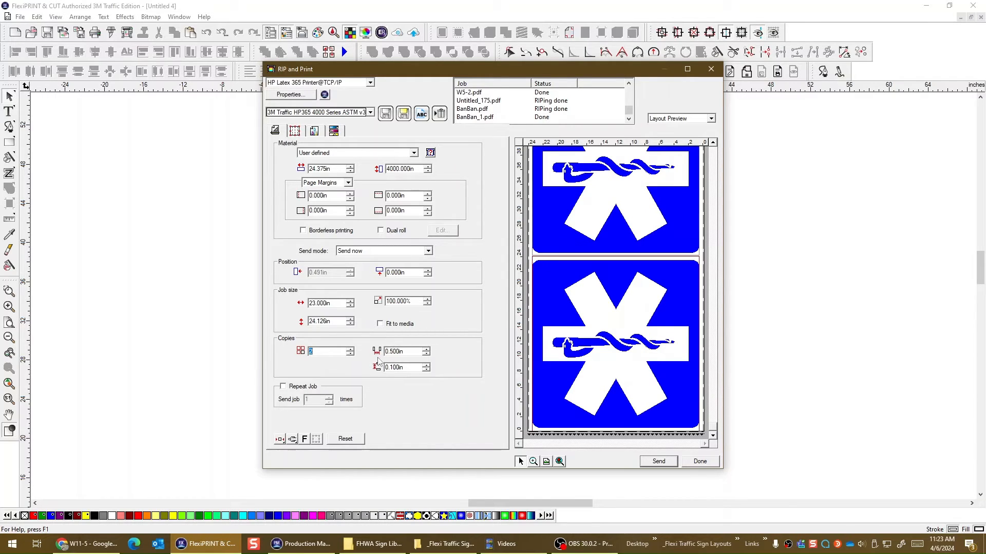
{"action": "left_click", "coordinate": [427, 369]}
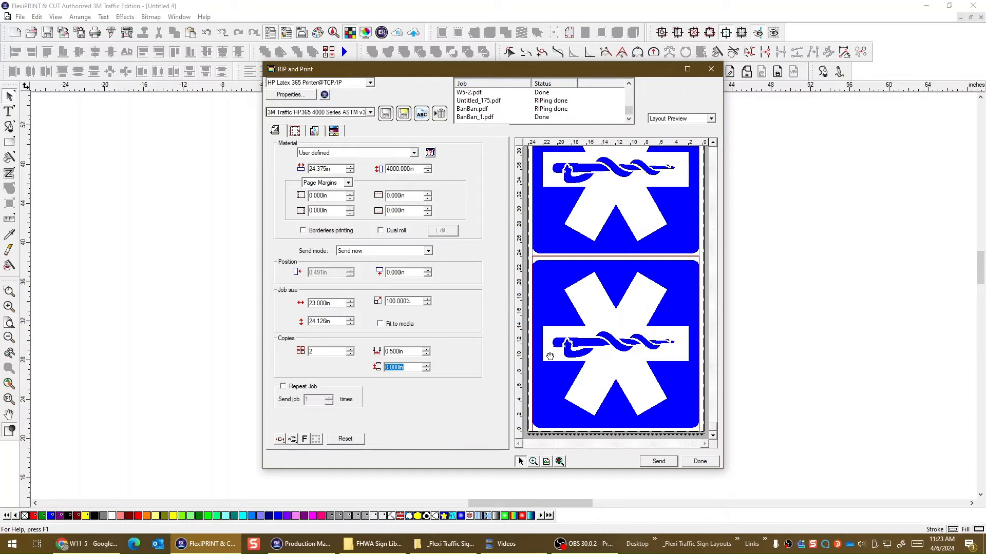
Step: Try wider vertical spacings between the two copies, such as 2.000 in and 1.200 in, and return the spacing to 0.000 in
{"action": "left_click", "coordinate": [426, 365]}
{"action": "left_click", "coordinate": [427, 365]}
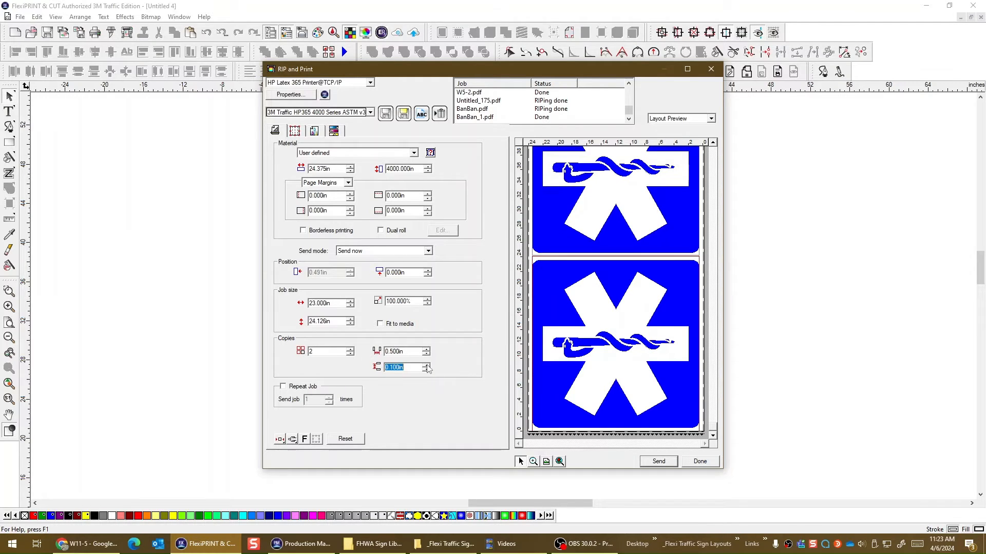
{"action": "left_click", "coordinate": [426, 365]}
{"action": "left_click", "coordinate": [426, 365]}
{"action": "left_click", "coordinate": [426, 365]}
{"action": "left_click", "coordinate": [426, 365]}
{"action": "left_click", "coordinate": [426, 365]}
{"action": "left_click", "coordinate": [426, 365]}
{"action": "left_click", "coordinate": [426, 365]}
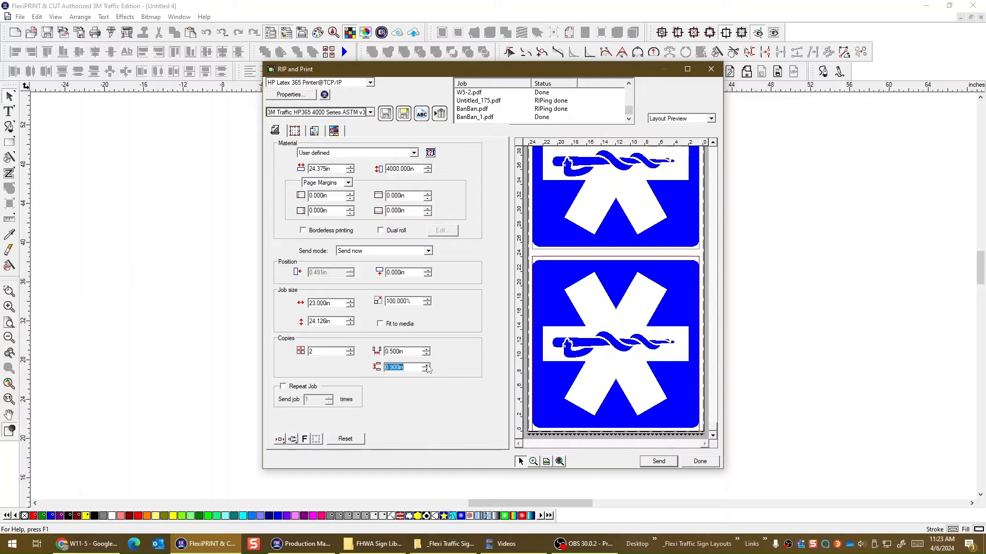
{"action": "left_click", "coordinate": [427, 365]}
{"action": "left_click", "coordinate": [426, 365]}
{"action": "left_click", "coordinate": [426, 365]}
{"action": "left_click", "coordinate": [426, 365]}
{"action": "left_click", "coordinate": [426, 365]}
{"action": "left_click", "coordinate": [426, 365]}
{"action": "left_click", "coordinate": [427, 365]}
{"action": "left_click", "coordinate": [426, 365]}
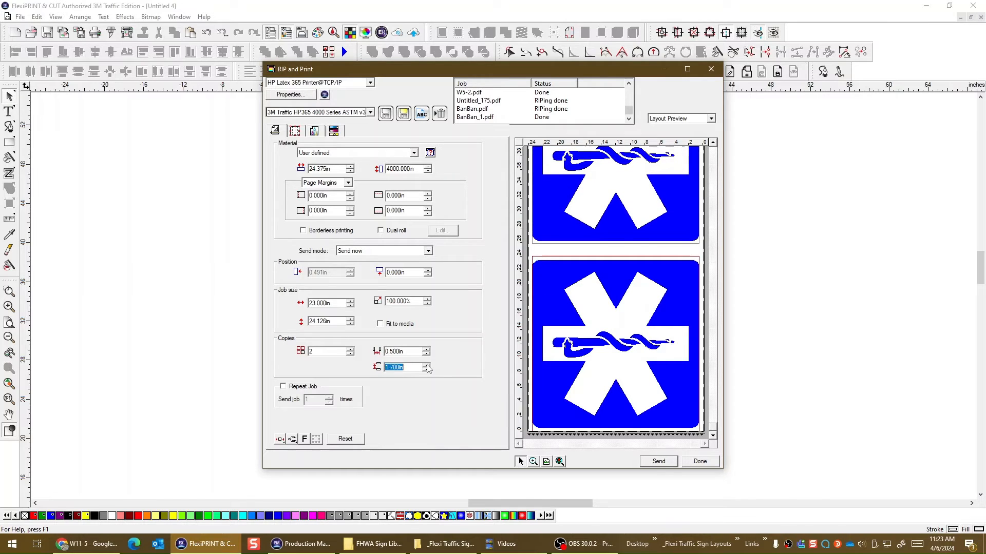
{"action": "left_click", "coordinate": [426, 365]}
{"action": "left_click", "coordinate": [426, 365]}
{"action": "left_click", "coordinate": [426, 365]}
{"action": "left_click", "coordinate": [426, 365]}
{"action": "left_click", "coordinate": [426, 369]}
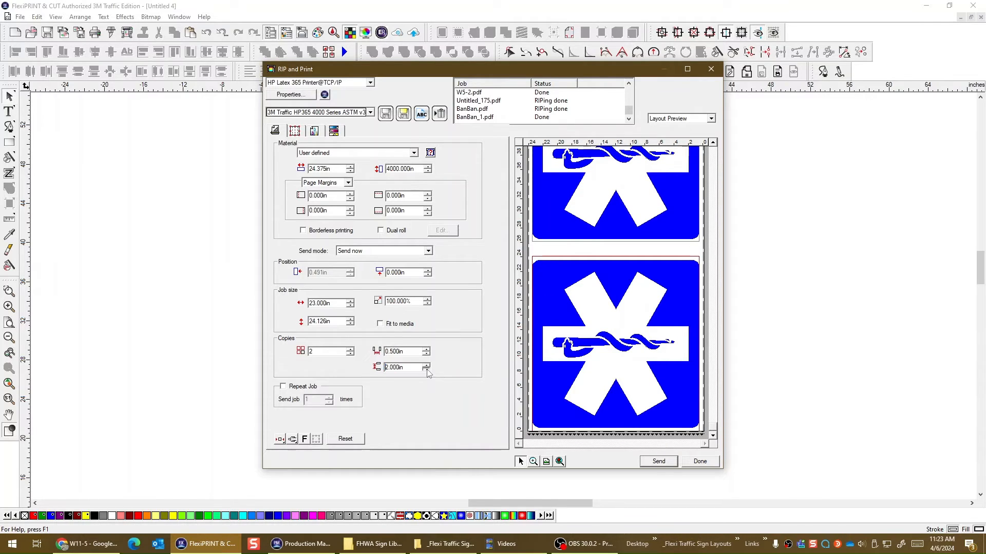
{"action": "left_click", "coordinate": [426, 369]}
{"action": "left_click", "coordinate": [427, 369]}
{"action": "left_click", "coordinate": [426, 369]}
{"action": "left_click", "coordinate": [426, 369]}
{"action": "left_click", "coordinate": [426, 370]}
{"action": "left_click", "coordinate": [426, 369]}
{"action": "left_click", "coordinate": [426, 370]}
{"action": "left_click", "coordinate": [426, 370]}
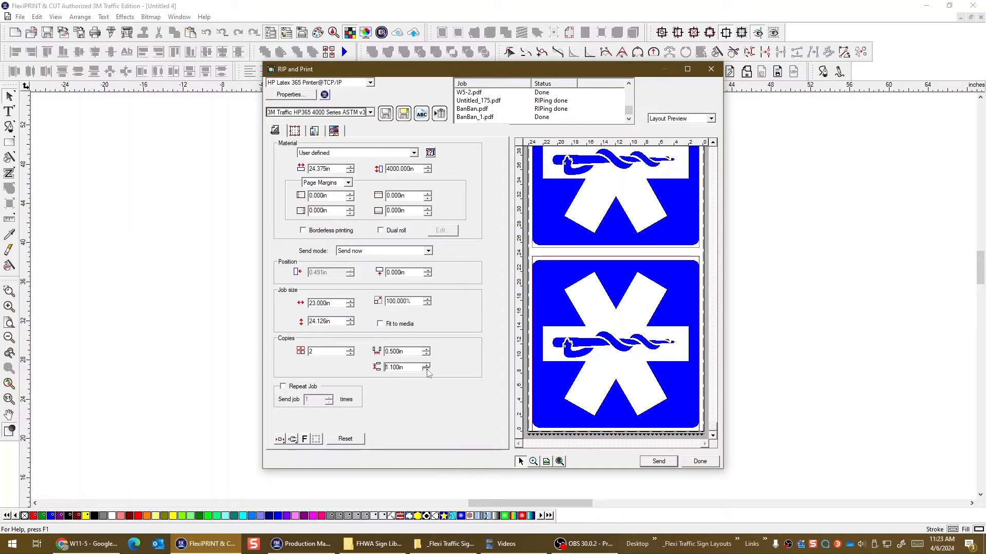
{"action": "left_click", "coordinate": [426, 369]}
{"action": "left_click", "coordinate": [426, 370]}
{"action": "left_click", "coordinate": [426, 370]}
{"action": "left_click", "coordinate": [426, 370]}
{"action": "left_click", "coordinate": [426, 370]}
{"action": "left_click", "coordinate": [426, 370]}
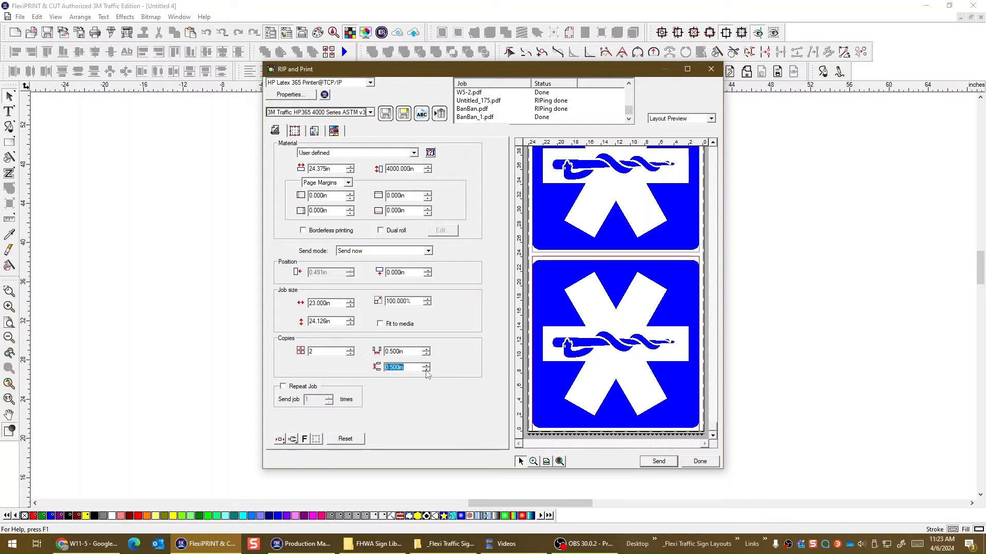
{"action": "left_click", "coordinate": [426, 370]}
{"action": "left_click", "coordinate": [426, 370]}
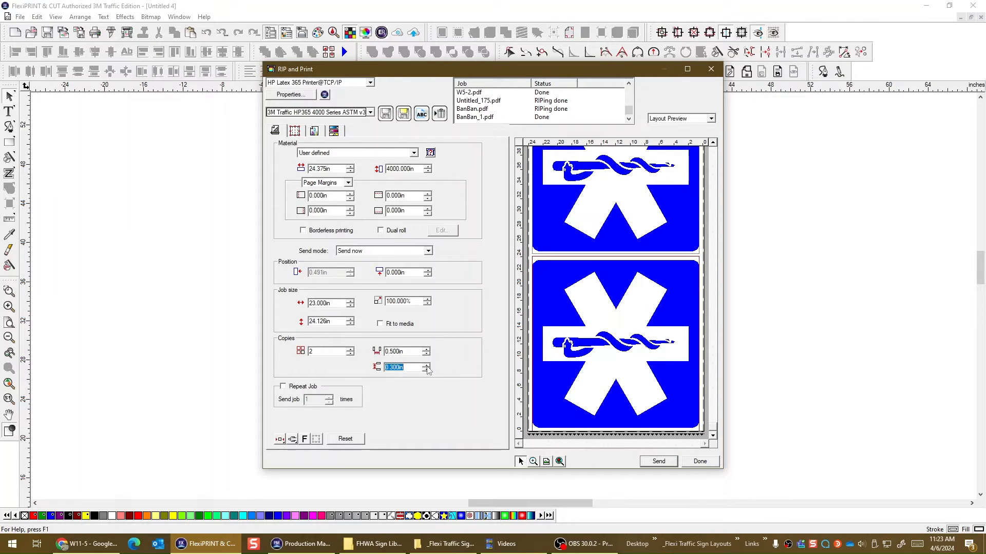
{"action": "left_click", "coordinate": [427, 366]}
{"action": "left_click", "coordinate": [426, 366]}
{"action": "left_click", "coordinate": [426, 366]}
{"action": "left_click", "coordinate": [427, 366]}
{"action": "left_click", "coordinate": [427, 365]}
{"action": "left_click", "coordinate": [427, 366]}
{"action": "left_click", "coordinate": [427, 366]}
{"action": "left_click", "coordinate": [426, 365]}
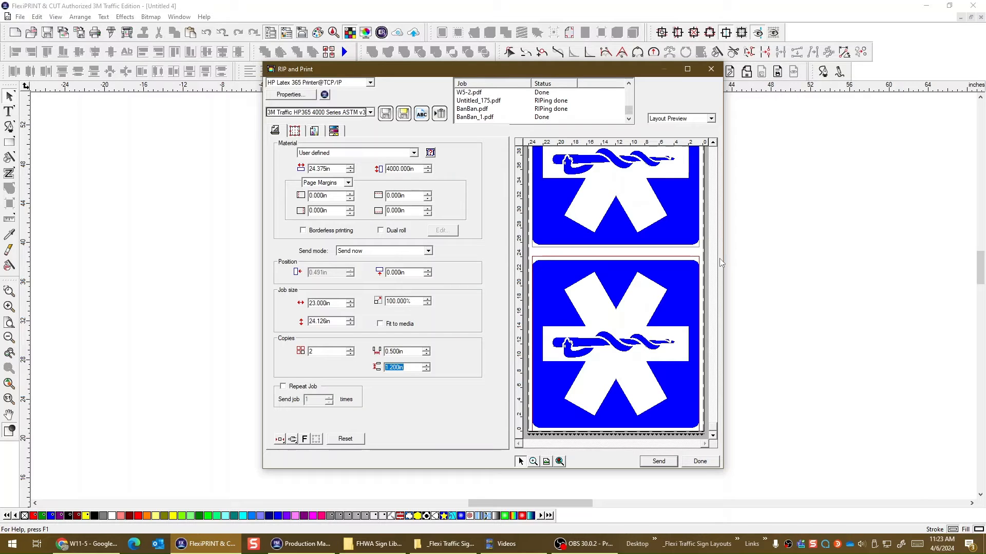
{"action": "left_click", "coordinate": [426, 369]}
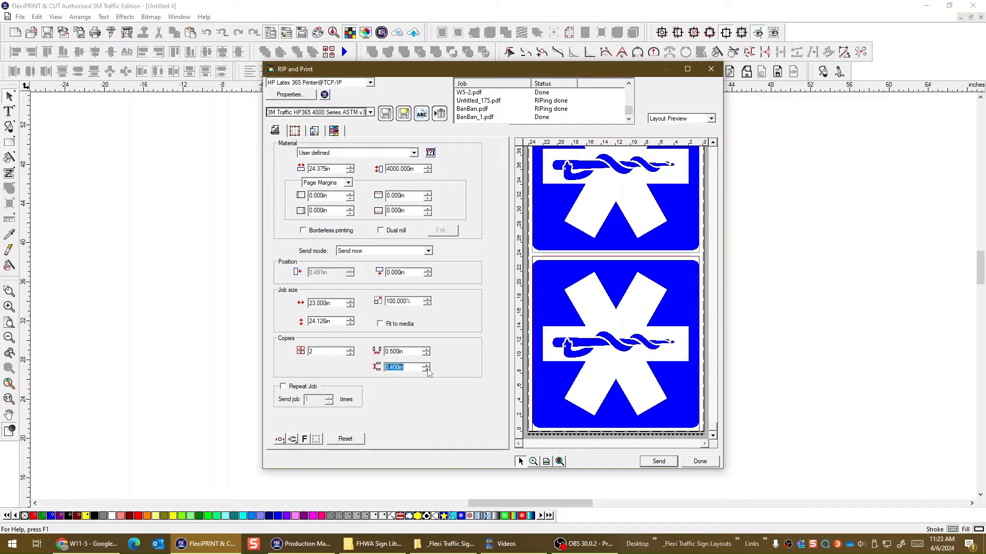
{"action": "left_click", "coordinate": [426, 369]}
{"action": "left_click", "coordinate": [427, 370]}
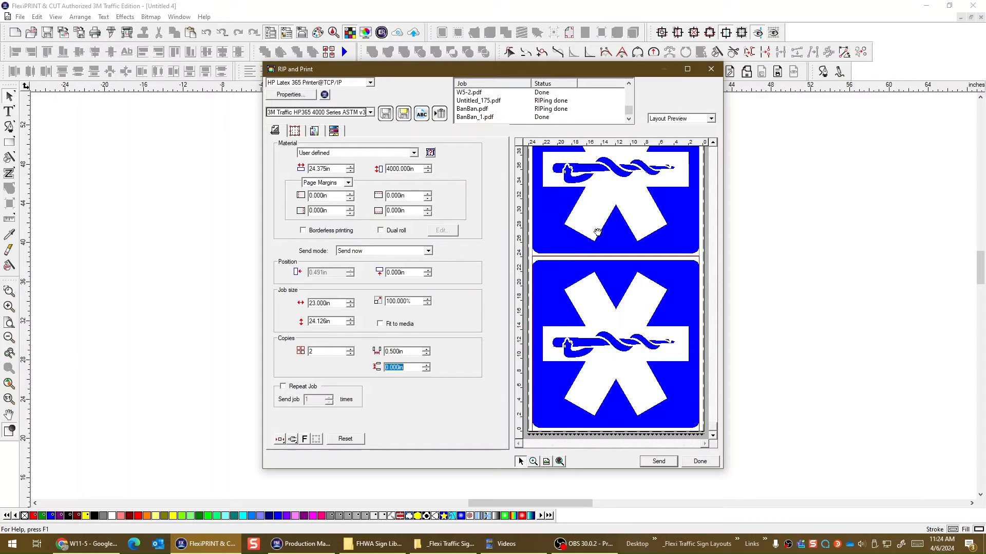
Step: Close RIP and Print without sending the job and switch to the empty Untitled 1 document
{"action": "left_click", "coordinate": [699, 462]}
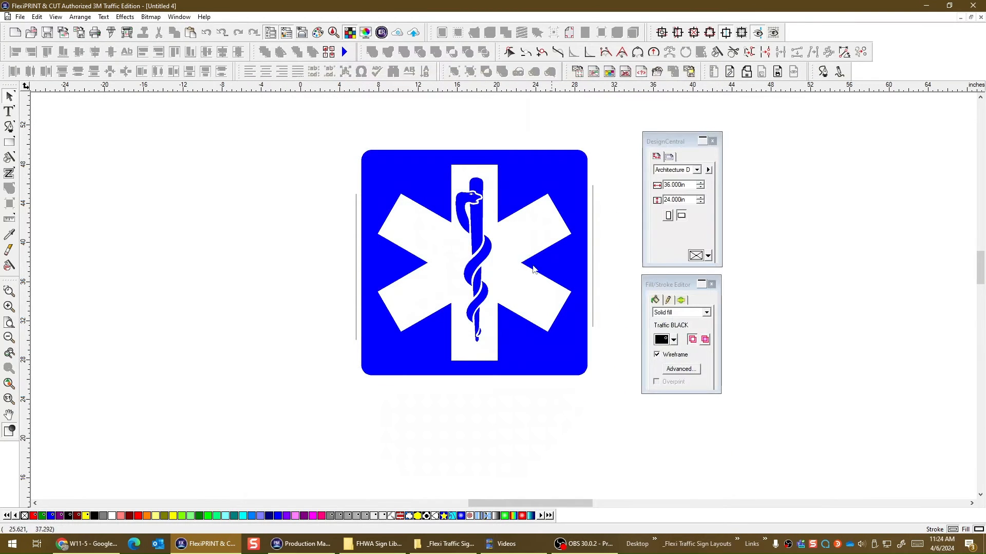
{"action": "key", "text": "alt+Tab"}
{"action": "scroll", "coordinate": [481, 352], "scroll_direction": "down", "scroll_amount": 10}
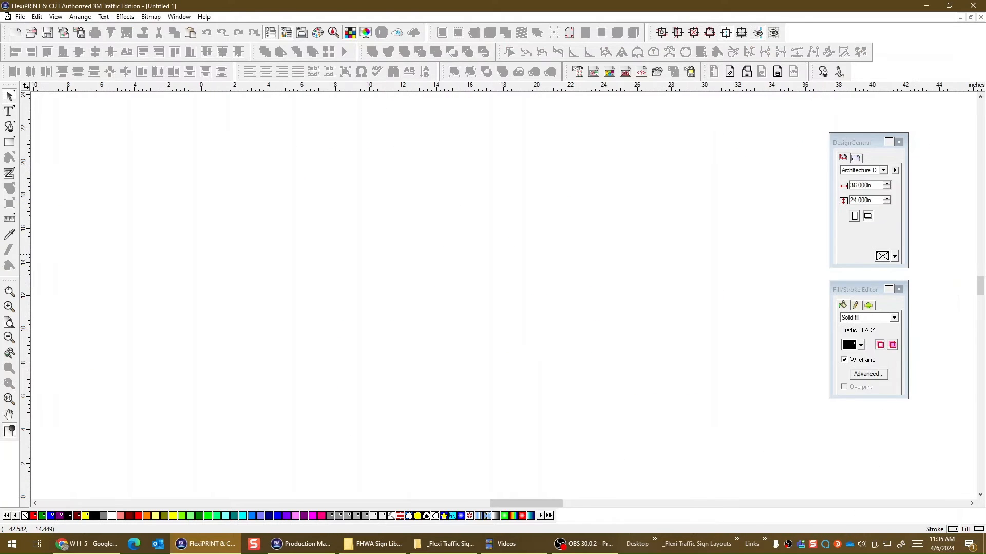
{"action": "key", "text": "alt+Tab"}
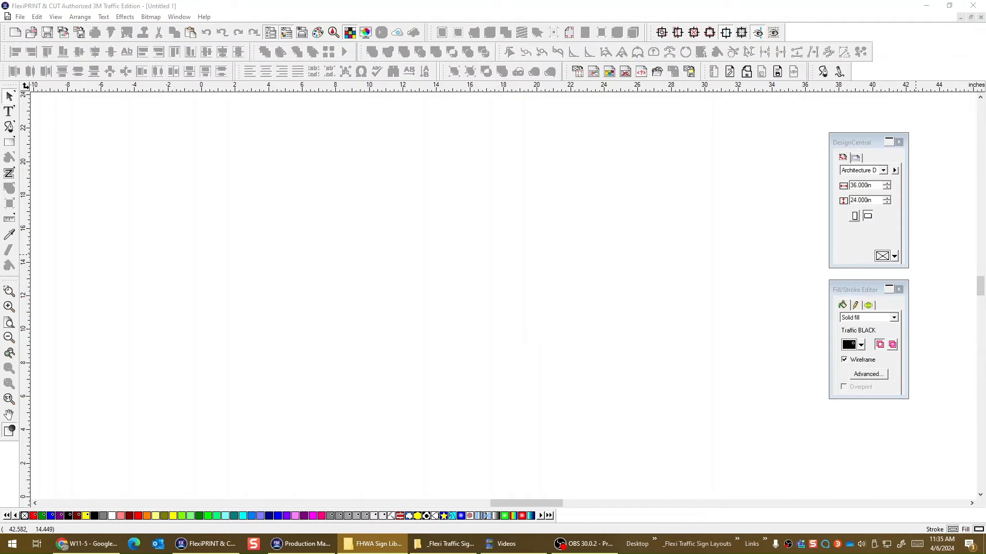
Step: Paste the copied blue hospital H sign onto the empty page
{"action": "right_click", "coordinate": [436, 201]}
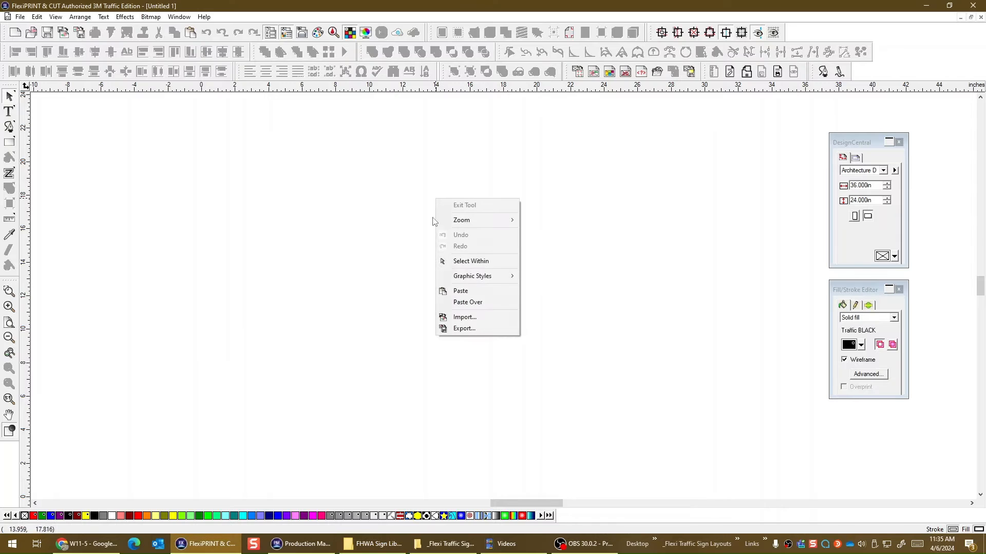
{"action": "left_click", "coordinate": [454, 291]}
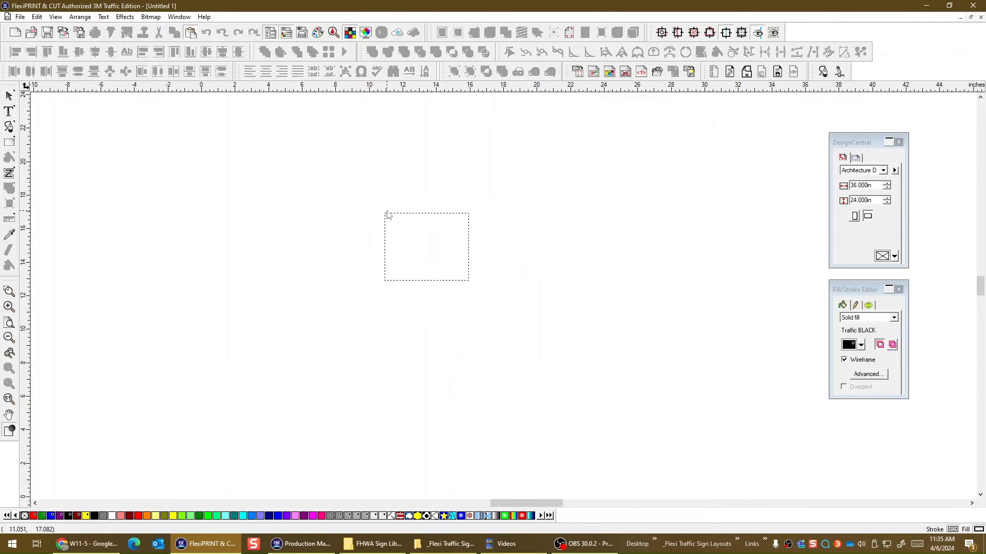
{"action": "left_click", "coordinate": [384, 218]}
{"action": "scroll", "coordinate": [744, 311], "scroll_direction": "up", "scroll_amount": 2}
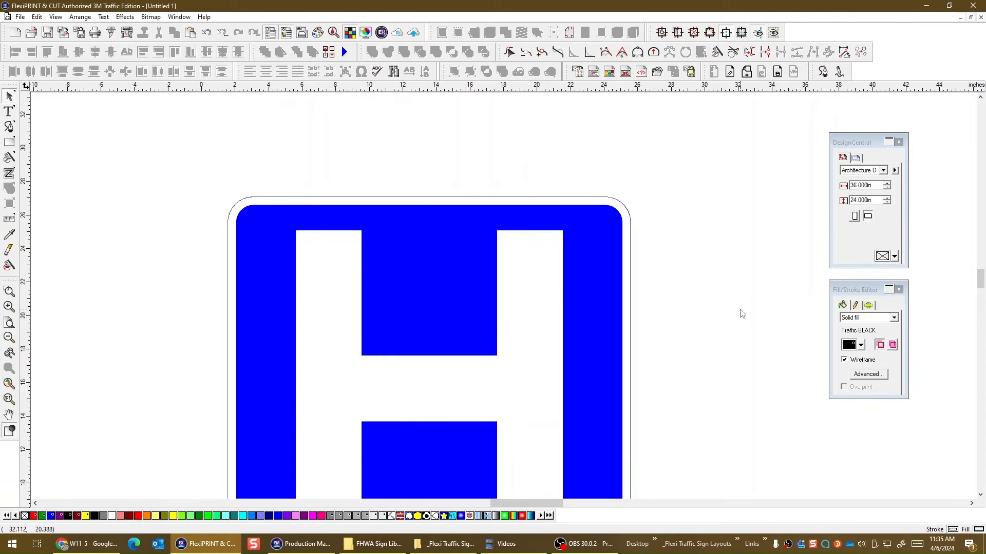
{"action": "scroll", "coordinate": [739, 309], "scroll_direction": "down", "scroll_amount": 3}
{"action": "scroll", "coordinate": [739, 305], "scroll_direction": "up", "scroll_amount": 1}
{"action": "scroll", "coordinate": [739, 308], "scroll_direction": "down", "scroll_amount": 3}
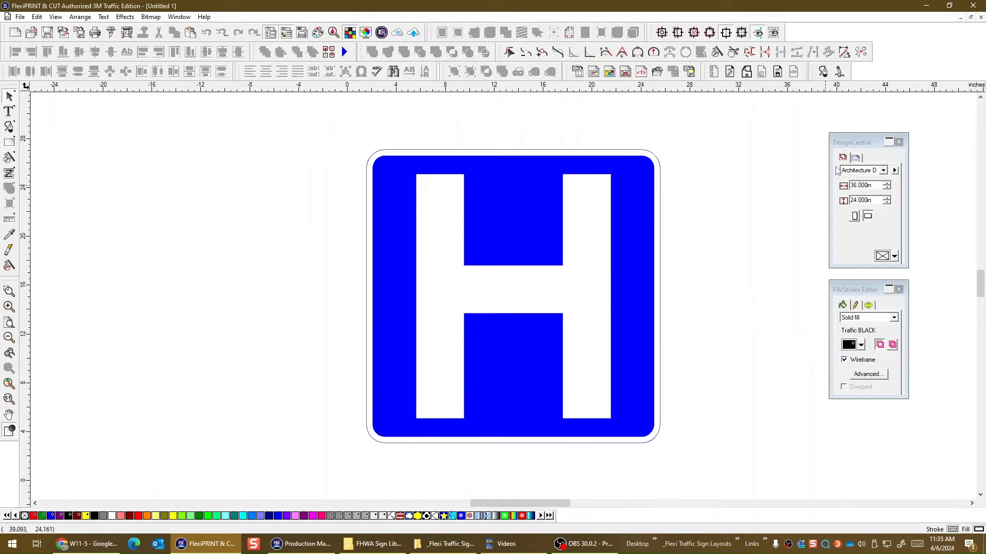
Step: Place the DesignCentral and Fill/Stroke Editor windows beside the H sign and switch the sign to wireframe
{"action": "left_click_drag", "start_coordinate": [854, 143], "coordinate": [726, 175]}
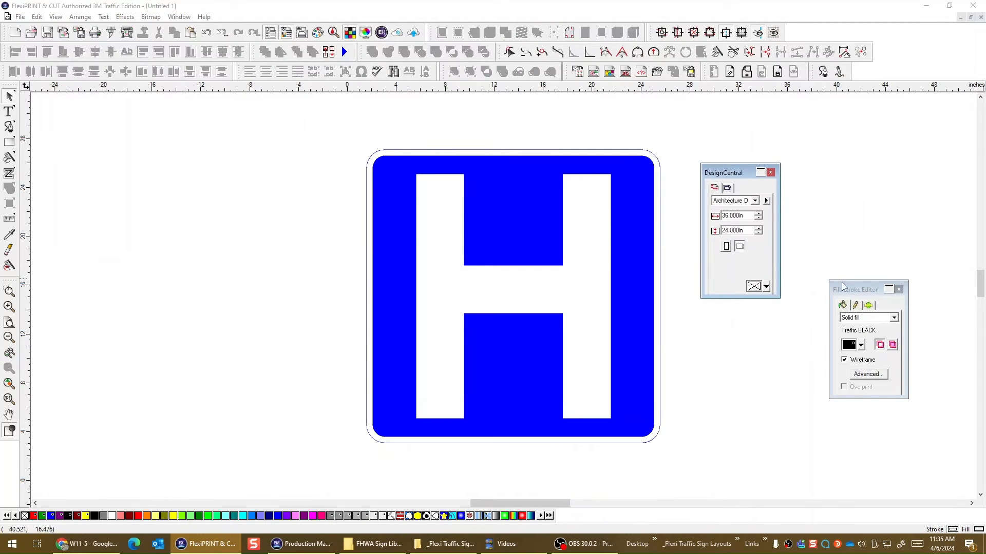
{"action": "left_click_drag", "start_coordinate": [842, 289], "coordinate": [711, 315]}
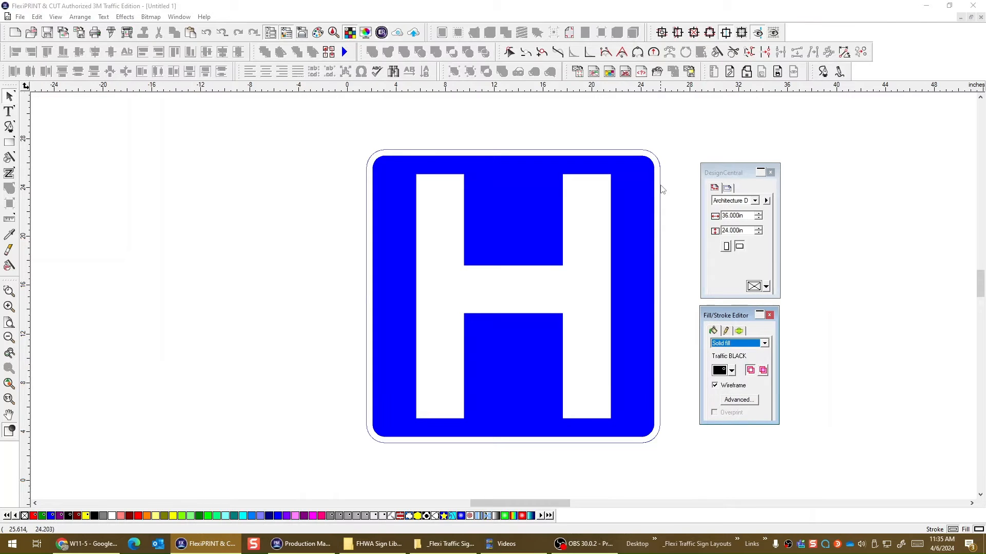
{"action": "left_click", "coordinate": [660, 191]}
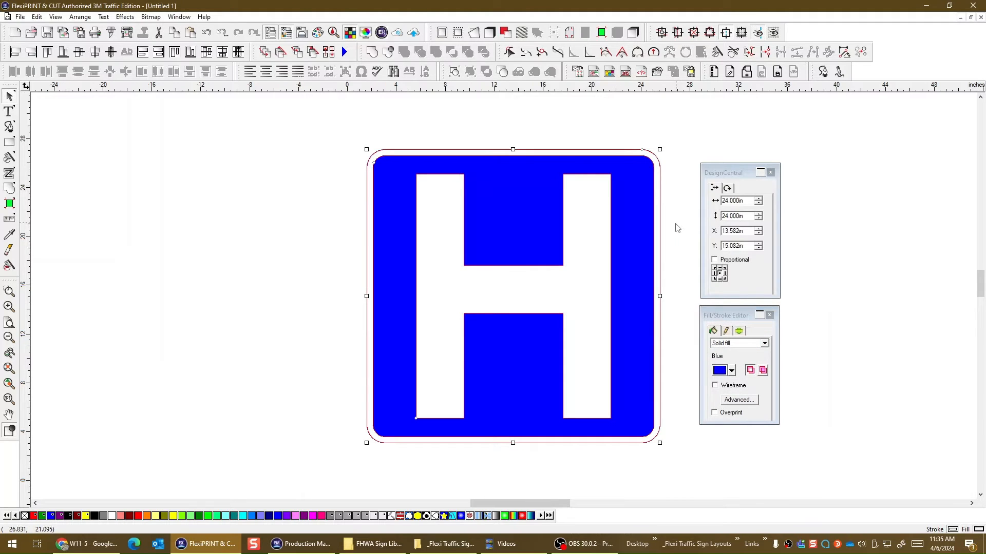
{"action": "left_click", "coordinate": [714, 385]}
Step: Uncompound the hospital H sign and ungroup all of its border outlines
{"action": "right_click", "coordinate": [658, 266]}
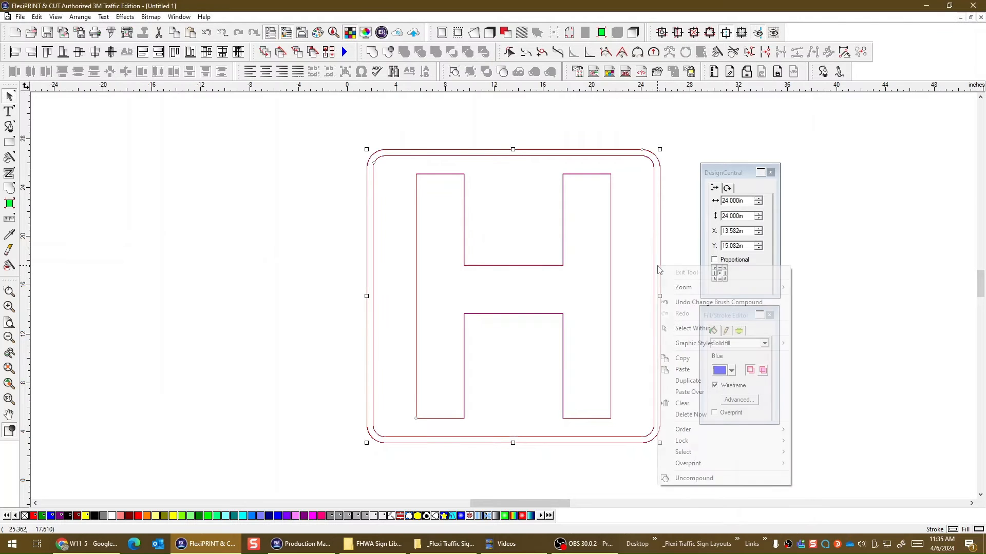
{"action": "left_click", "coordinate": [703, 484]}
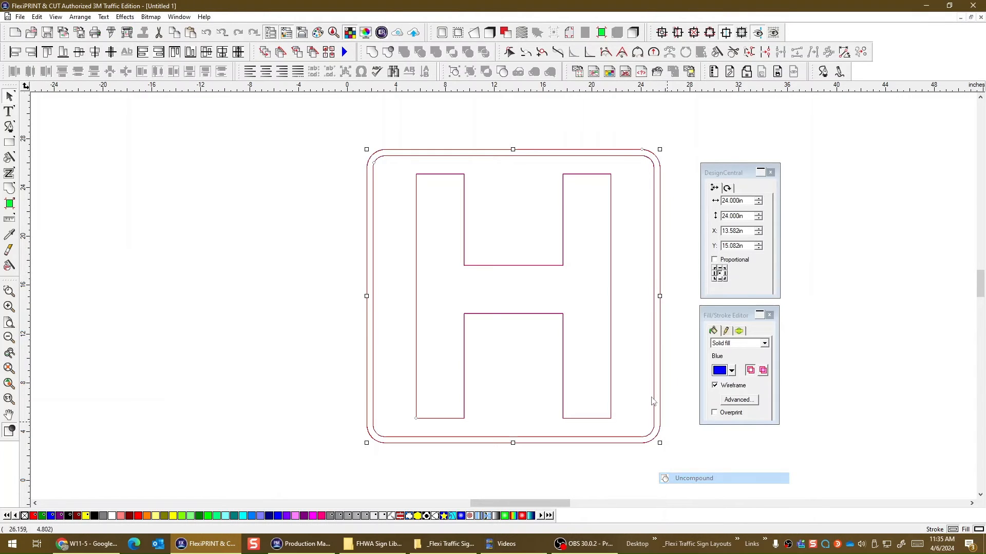
{"action": "right_click", "coordinate": [655, 295]}
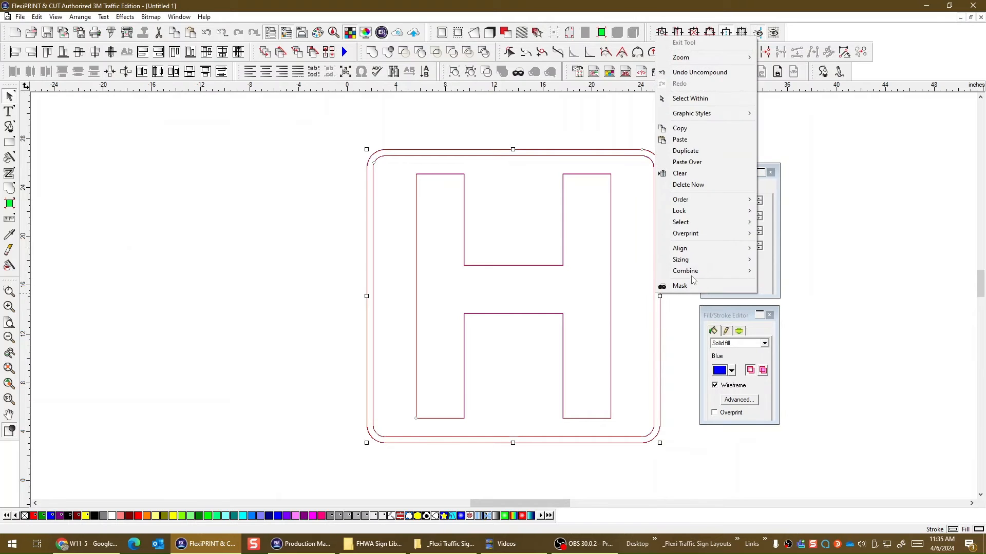
{"action": "left_click", "coordinate": [662, 349]}
{"action": "left_click", "coordinate": [660, 349]}
{"action": "right_click", "coordinate": [661, 345]}
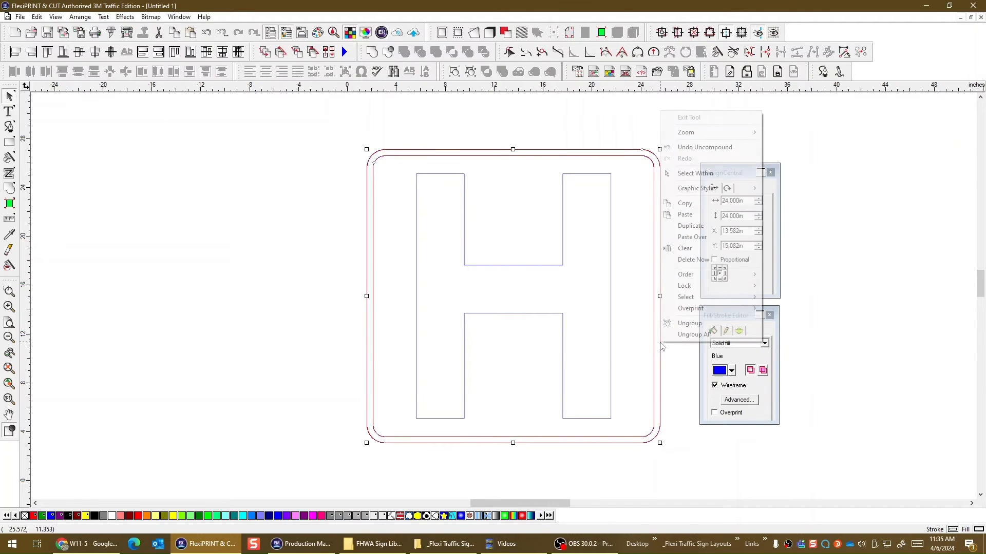
{"action": "left_click", "coordinate": [688, 336]}
Step: Uncompound the rounded border to separate its outer and inner outlines
{"action": "left_click", "coordinate": [648, 301]}
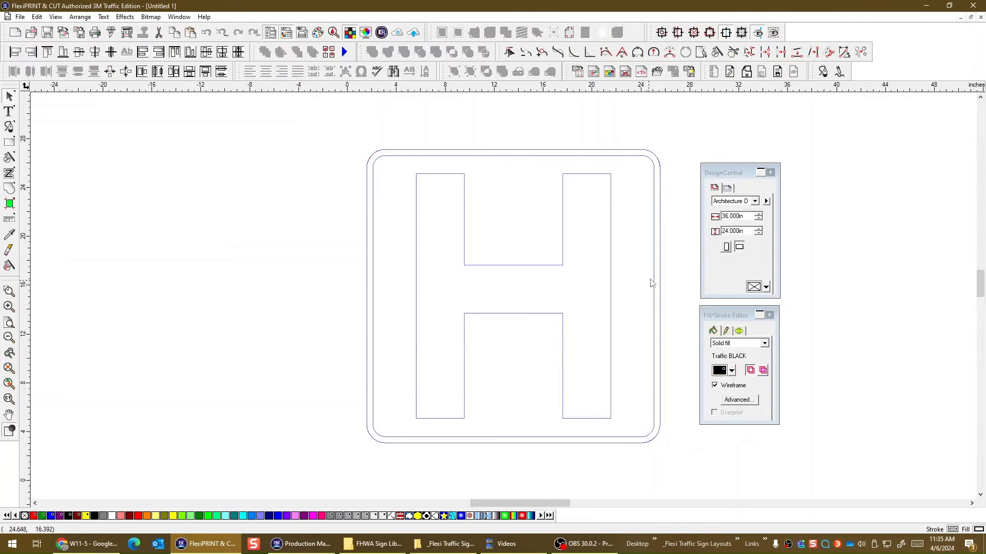
{"action": "left_click", "coordinate": [654, 273]}
{"action": "right_click", "coordinate": [655, 274]}
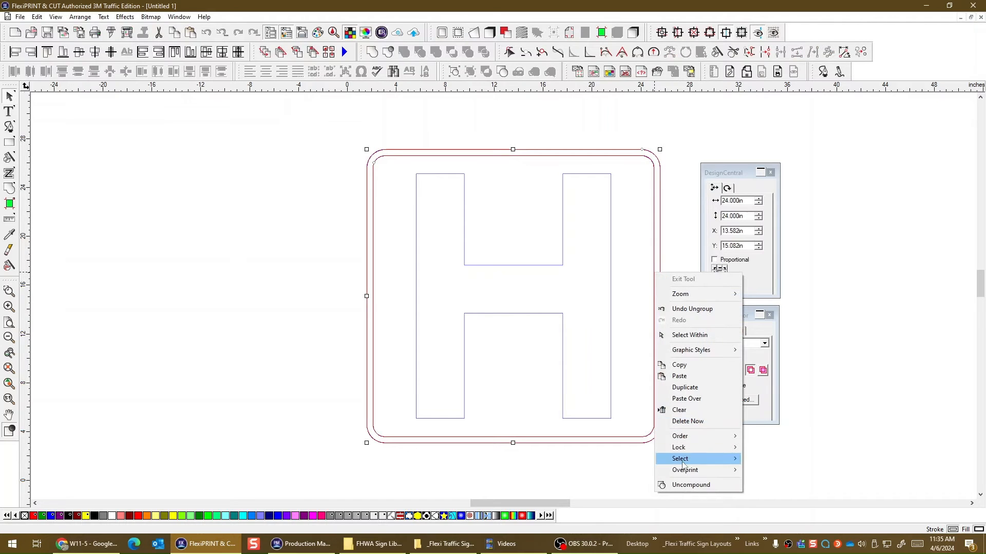
{"action": "left_click", "coordinate": [693, 486]}
{"action": "left_click", "coordinate": [680, 288]}
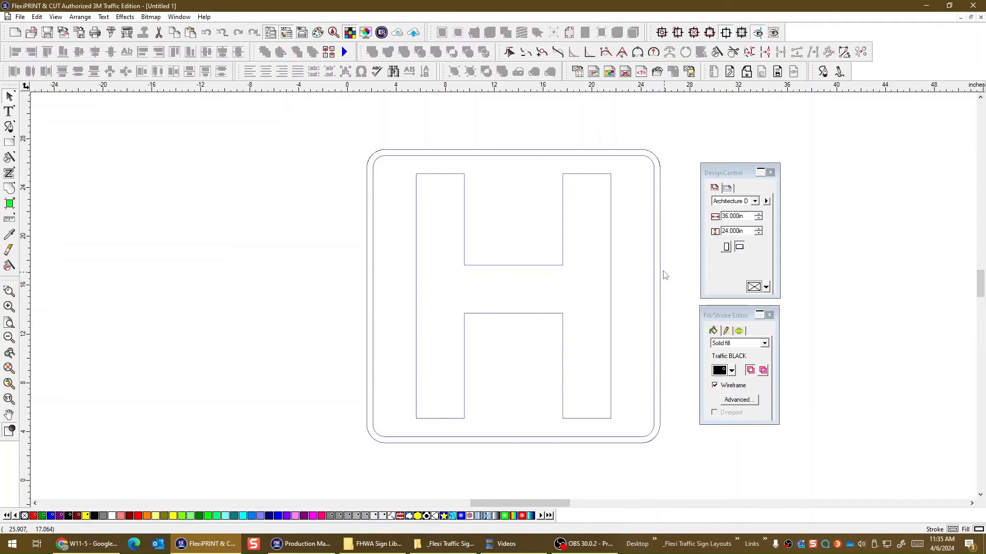
Step: Delete the outer border outline of the sign and check the size of the remaining inner outline
{"action": "left_click", "coordinate": [660, 271]}
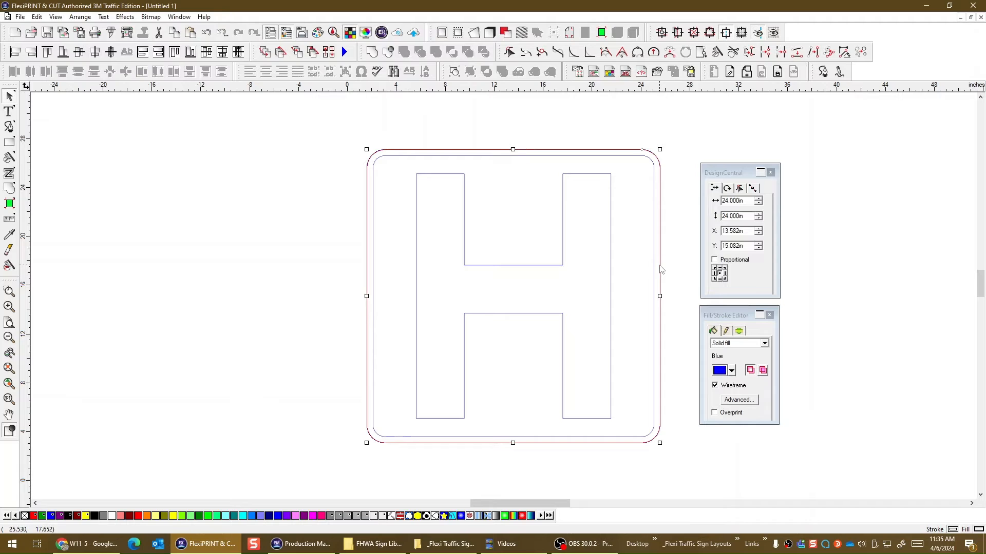
{"action": "key", "text": "Escape"}
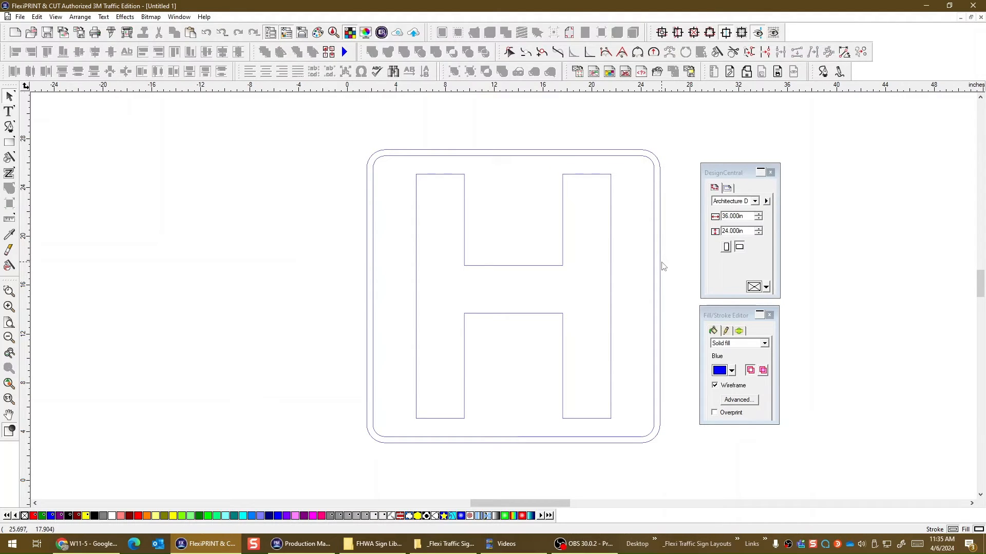
{"action": "left_click", "coordinate": [662, 267]}
{"action": "key", "text": "Delete"}
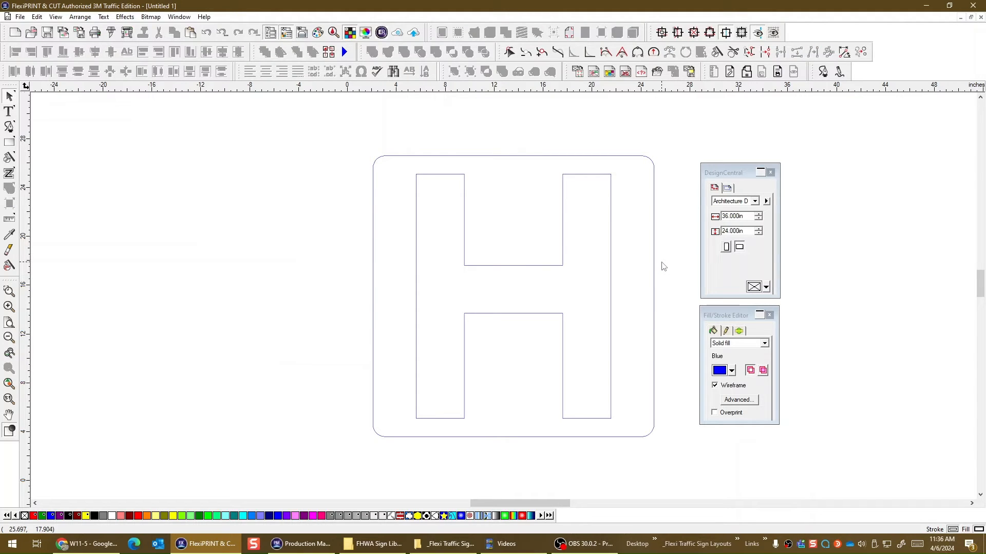
{"action": "left_click", "coordinate": [628, 158]}
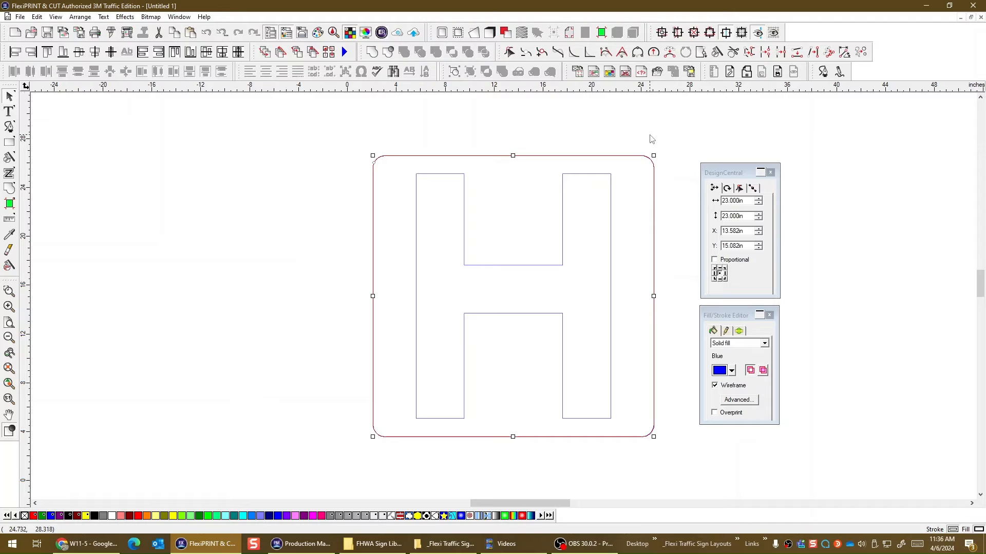
{"action": "left_click", "coordinate": [665, 130]}
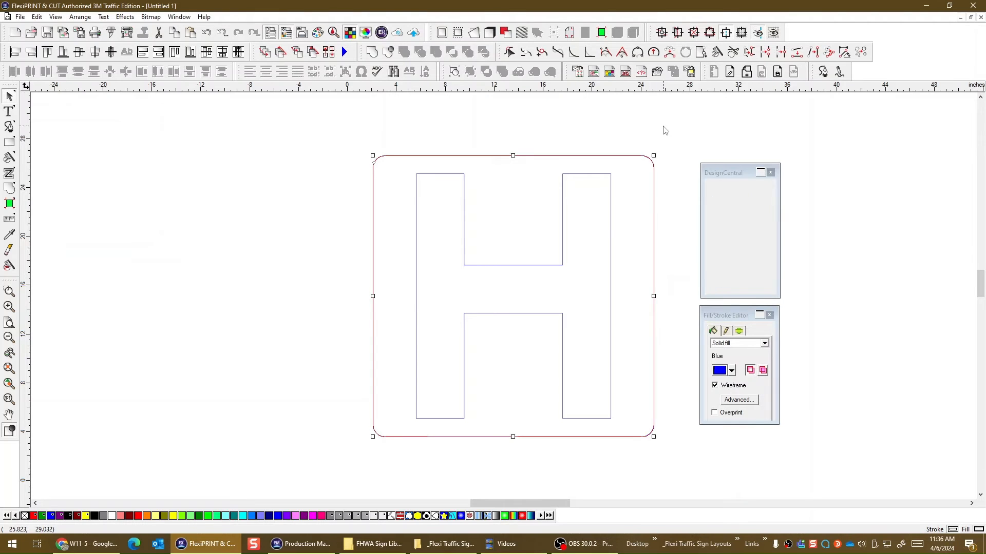
Step: Set the solid fill colour of the letter H to White
{"action": "left_click", "coordinate": [611, 221]}
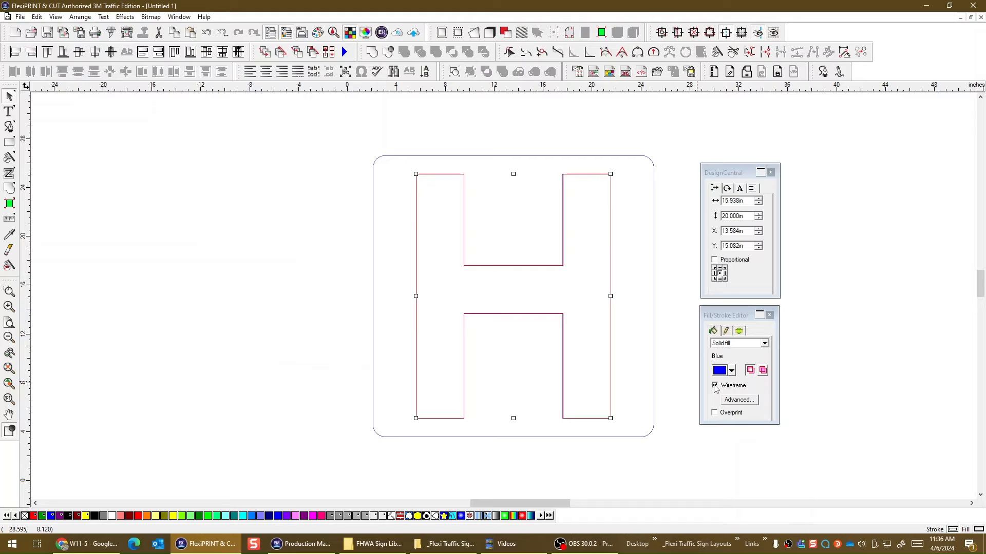
{"action": "left_click", "coordinate": [732, 371]}
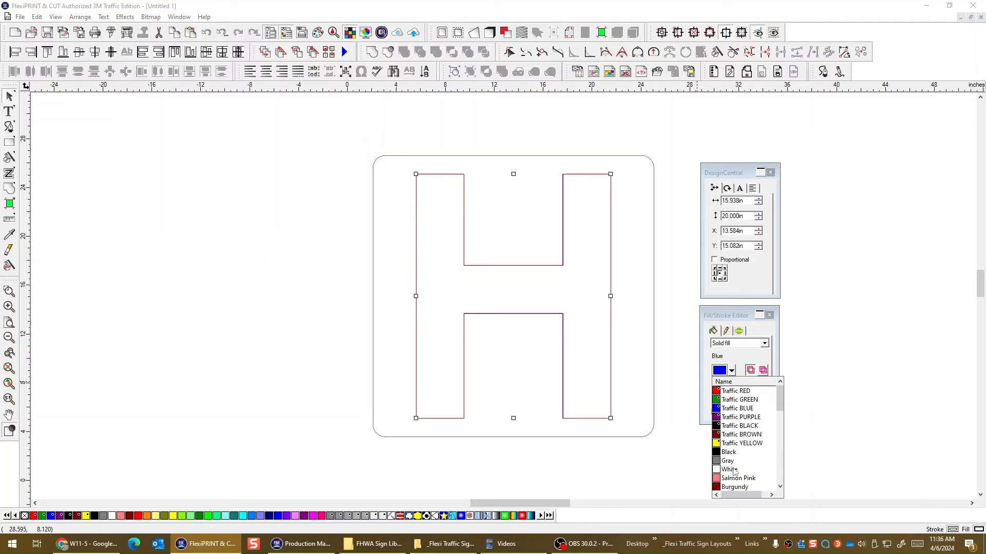
{"action": "left_click", "coordinate": [735, 471]}
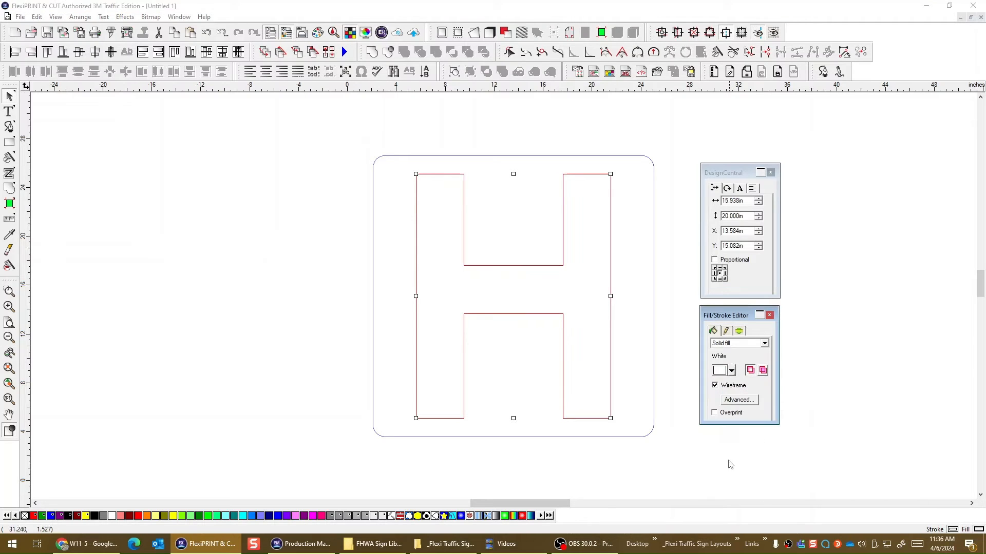
{"action": "left_click", "coordinate": [715, 386]}
{"action": "left_click", "coordinate": [685, 315]}
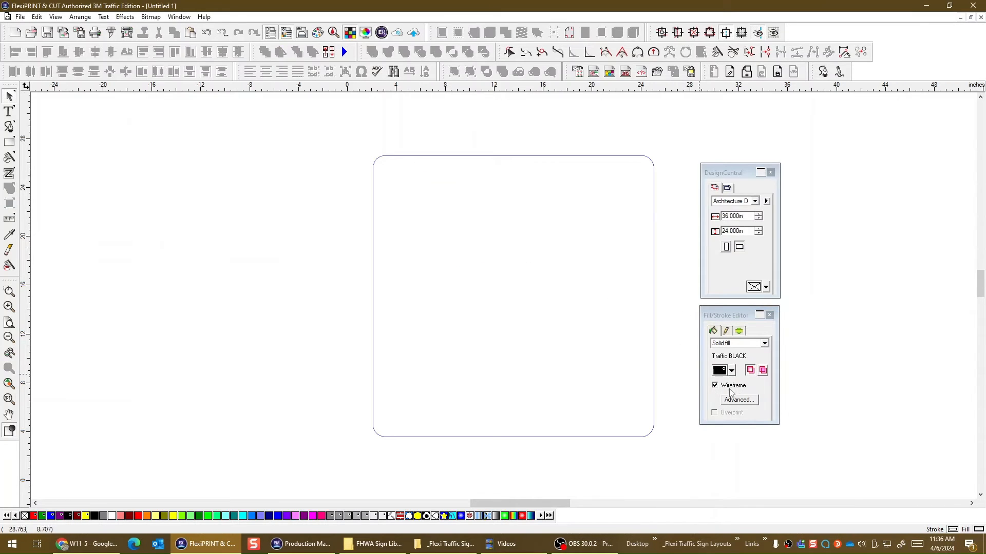
{"action": "left_click", "coordinate": [654, 334]}
{"action": "left_click", "coordinate": [715, 386]}
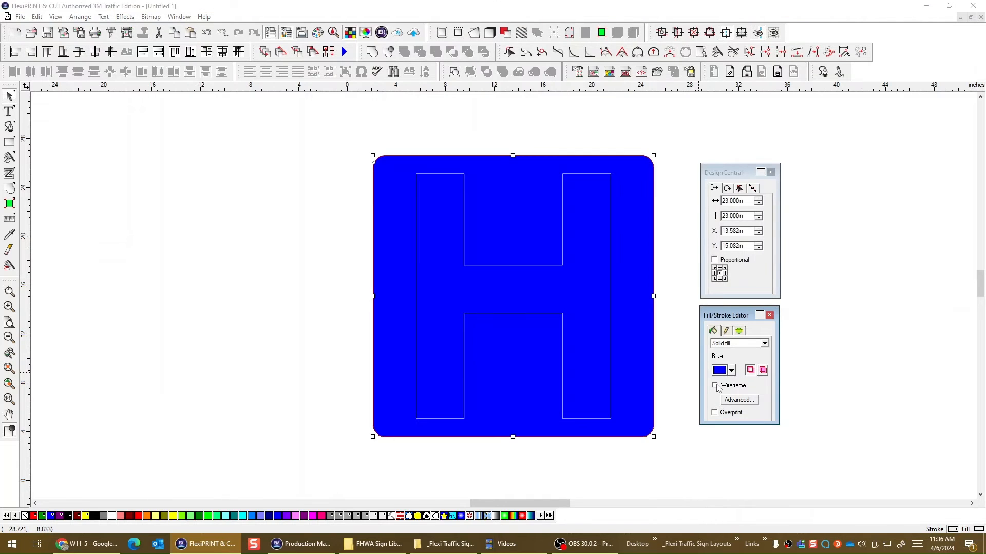
{"action": "left_click", "coordinate": [715, 386]}
{"action": "left_click", "coordinate": [688, 330]}
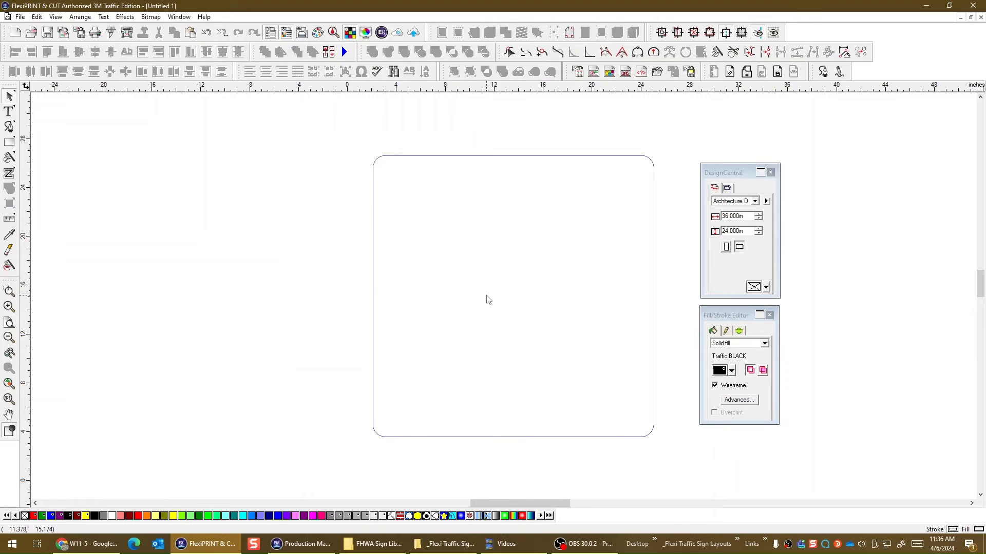
Step: Turn off wireframe for the rounded square panel so it displays its solid blue fill
{"action": "left_click", "coordinate": [654, 226]}
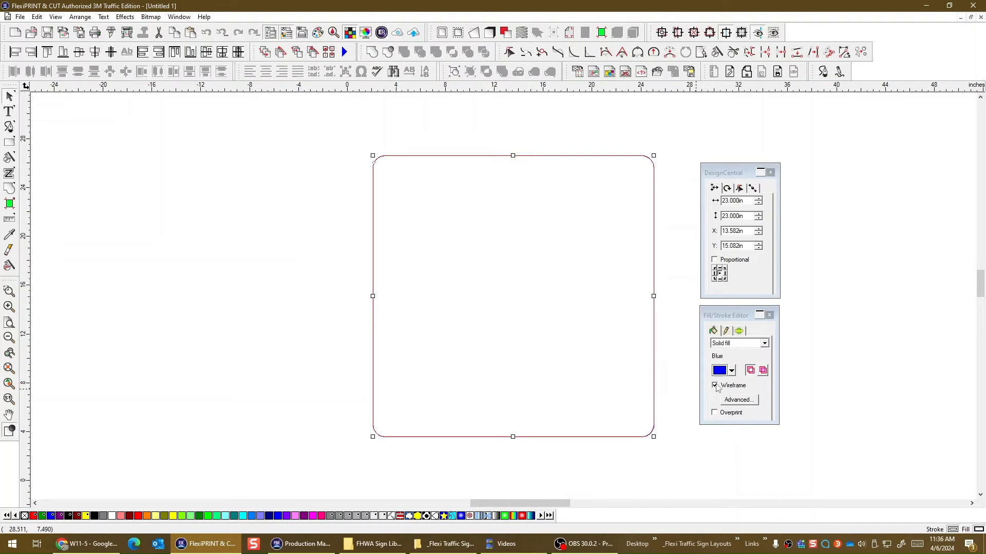
{"action": "left_click", "coordinate": [716, 386]}
{"action": "left_click", "coordinate": [683, 347]}
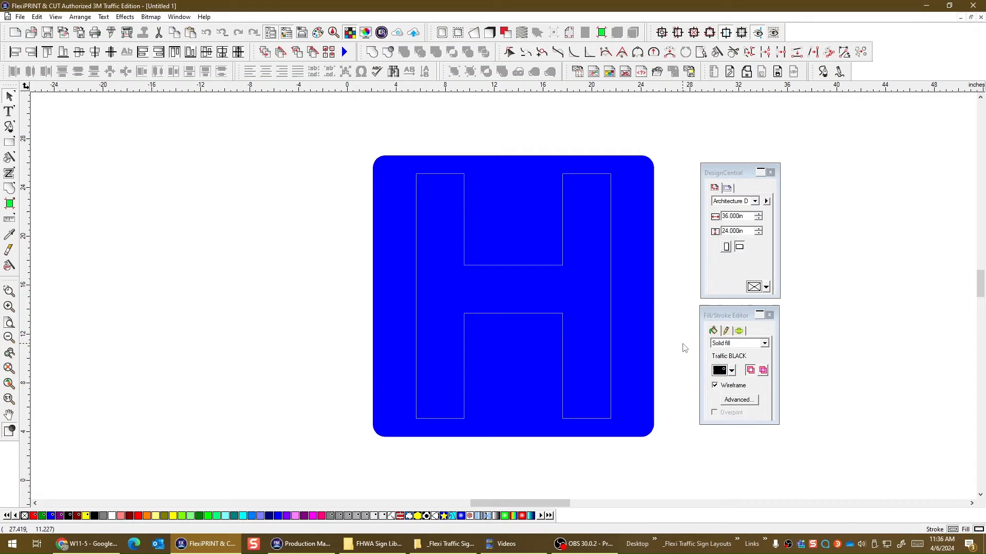
Step: Turn off wireframe for the white H and group the letter with the blue panel
{"action": "left_click", "coordinate": [611, 280]}
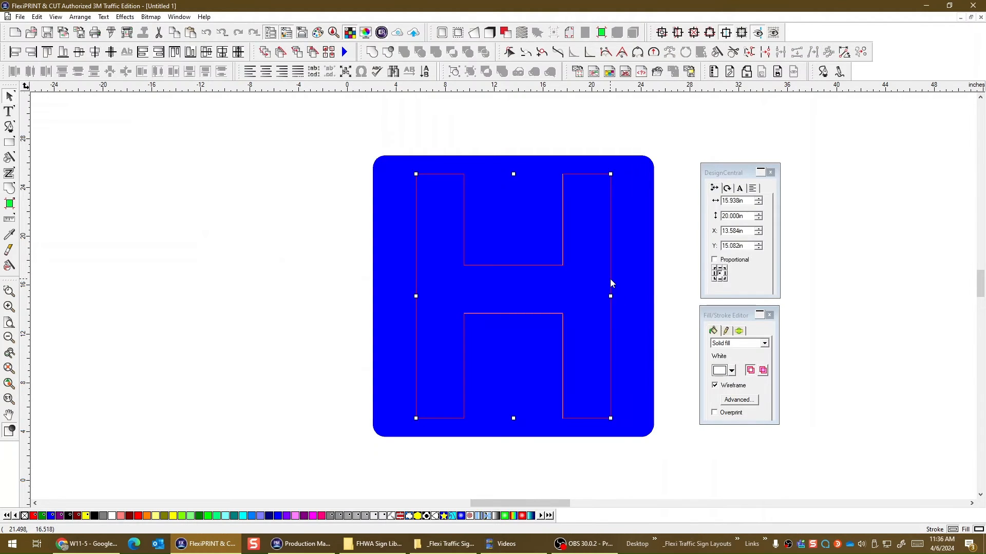
{"action": "left_click", "coordinate": [716, 386]}
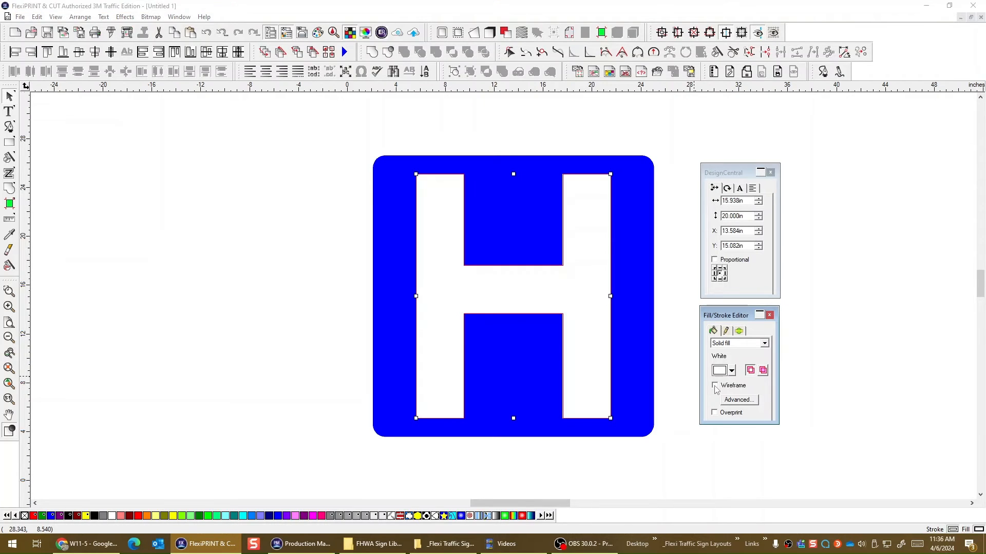
{"action": "left_click", "coordinate": [684, 368]}
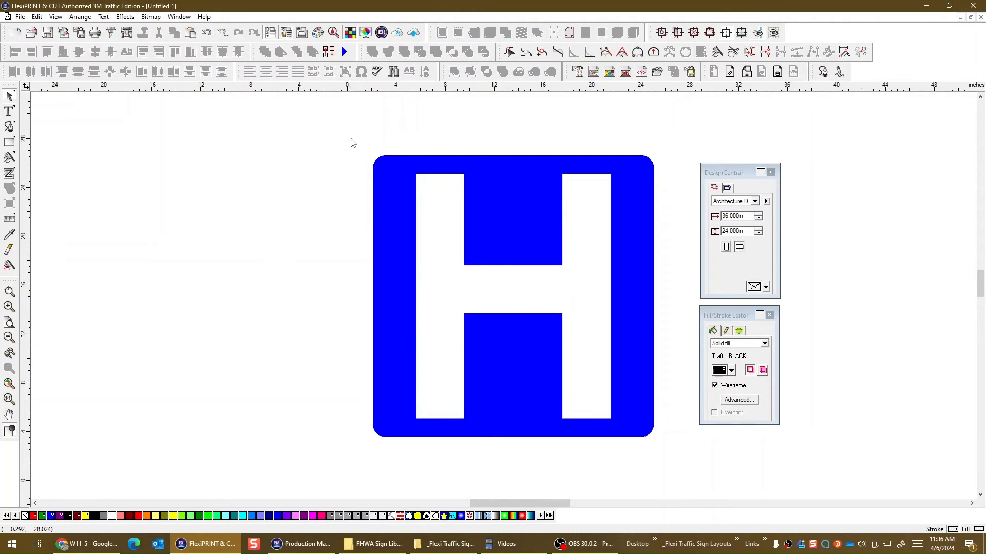
{"action": "left_click_drag", "start_coordinate": [351, 137], "coordinate": [668, 455]}
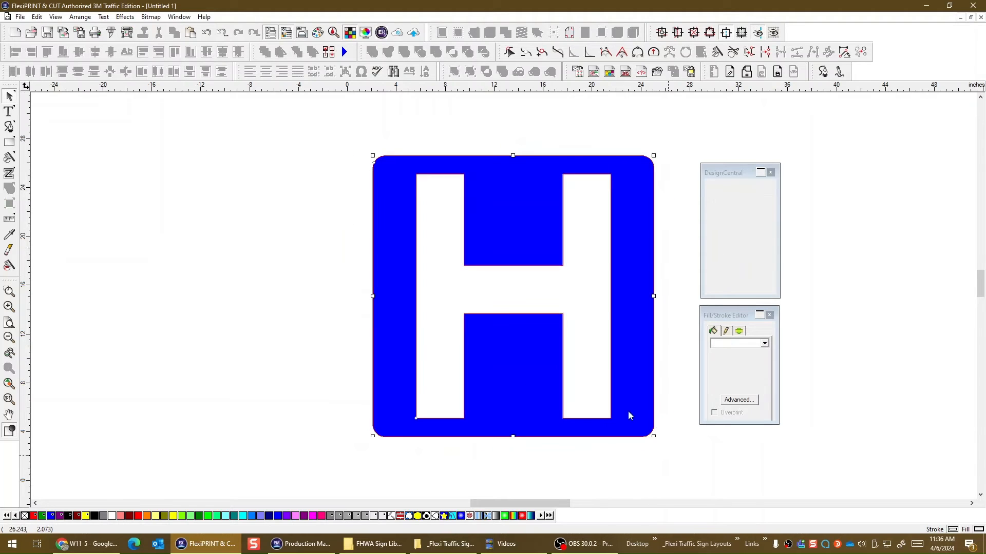
{"action": "left_click", "coordinate": [455, 71]}
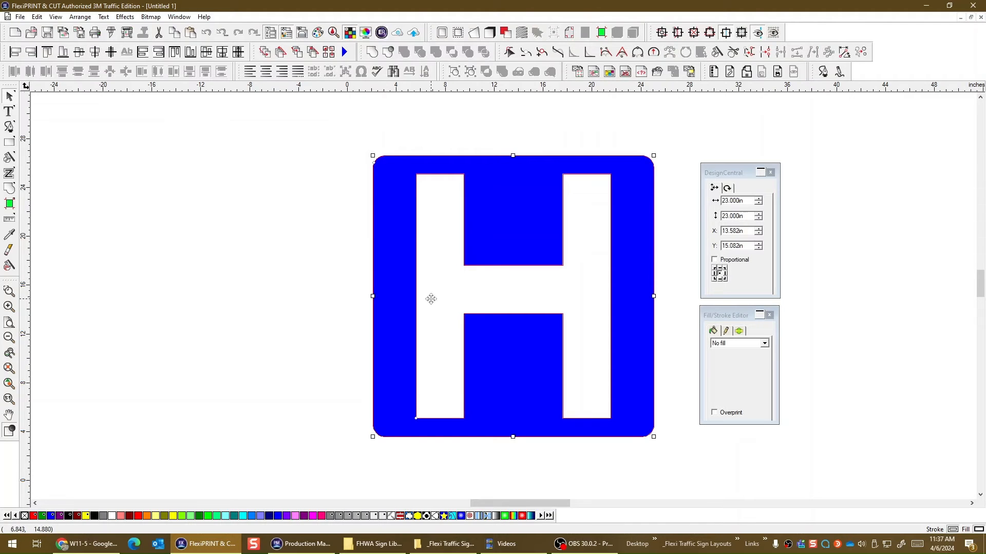
Step: Open the file _Trim Lines.fs from the _Flexi Traffic Sign Layouts folder
{"action": "key", "text": "ctrl+o"}
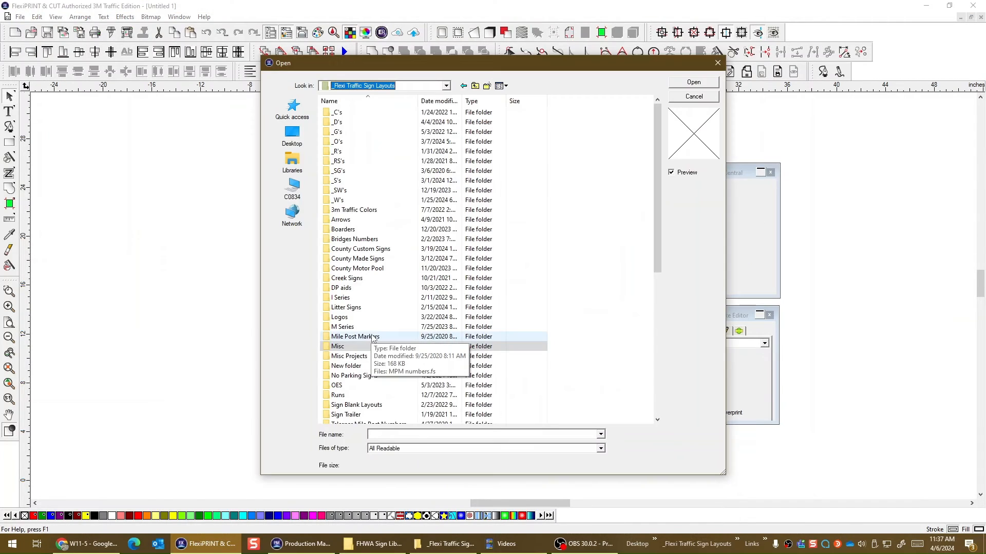
{"action": "scroll", "coordinate": [374, 331], "scroll_direction": "down", "scroll_amount": 5}
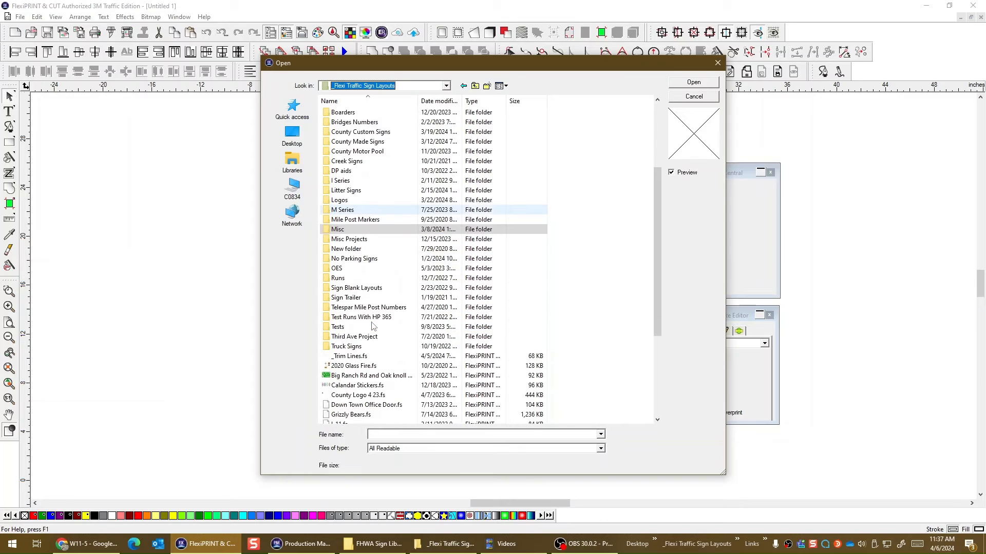
{"action": "left_click", "coordinate": [352, 328]}
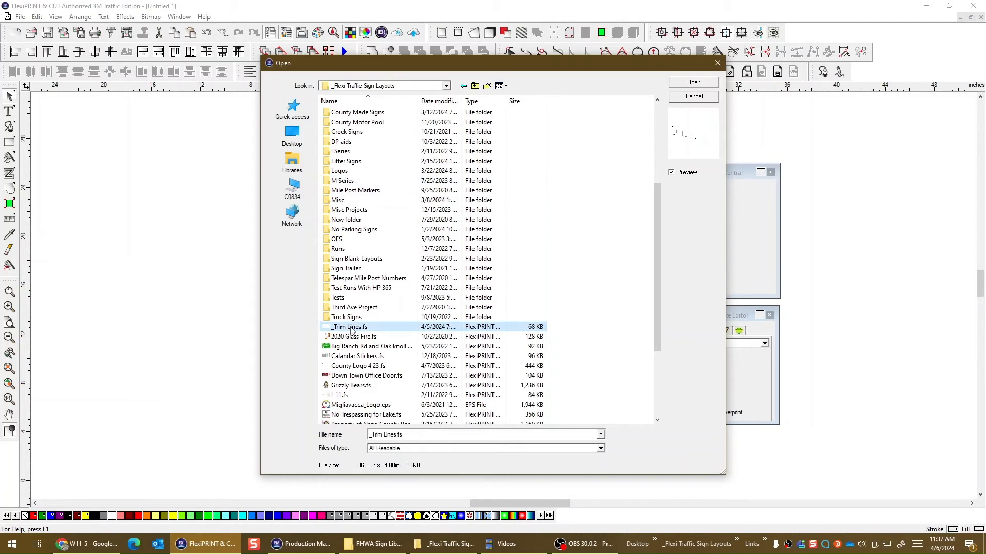
{"action": "double_click", "coordinate": [351, 328]}
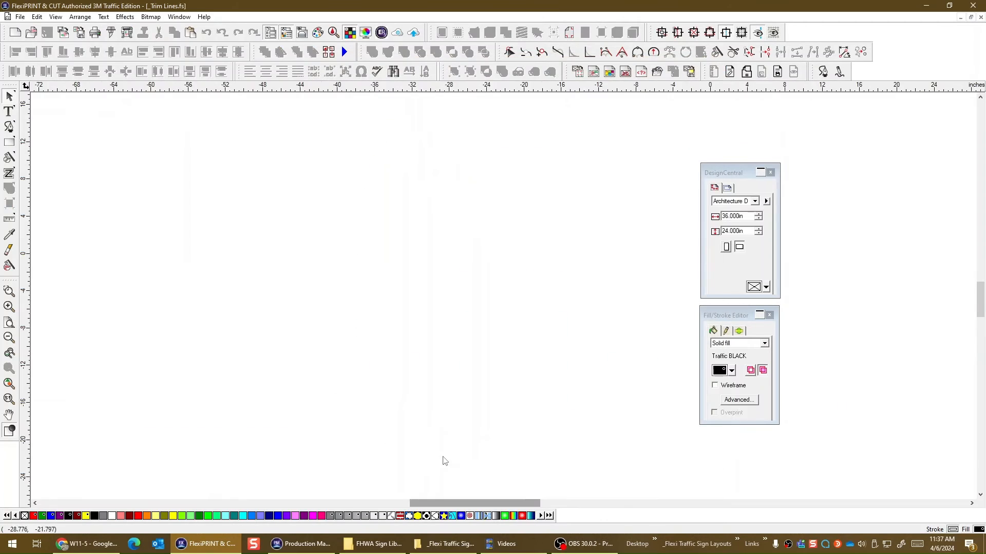
Step: Copy the pair of vertical trim lines labelled 24"
{"action": "scroll", "coordinate": [445, 460], "scroll_direction": "up", "scroll_amount": 5}
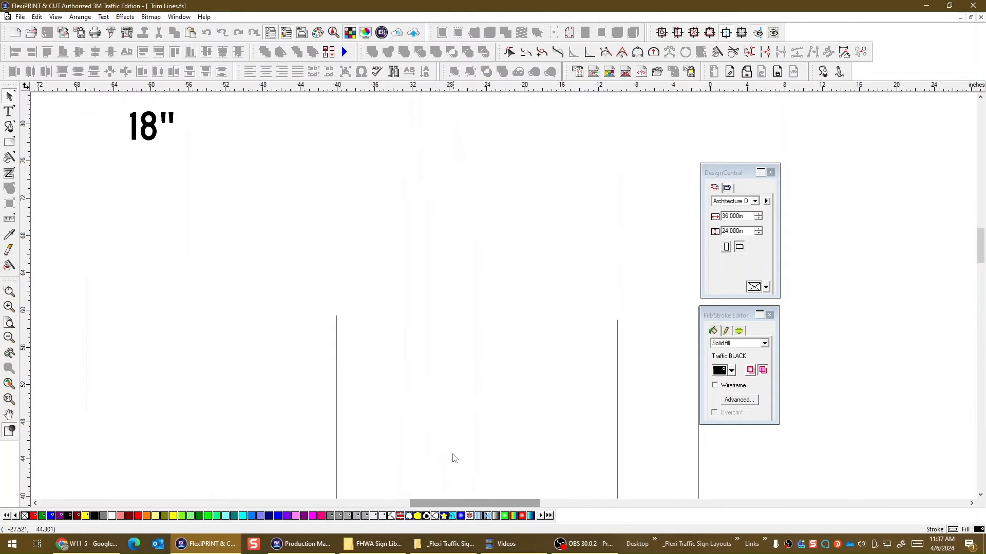
{"action": "scroll", "coordinate": [453, 457], "scroll_direction": "down", "scroll_amount": 3}
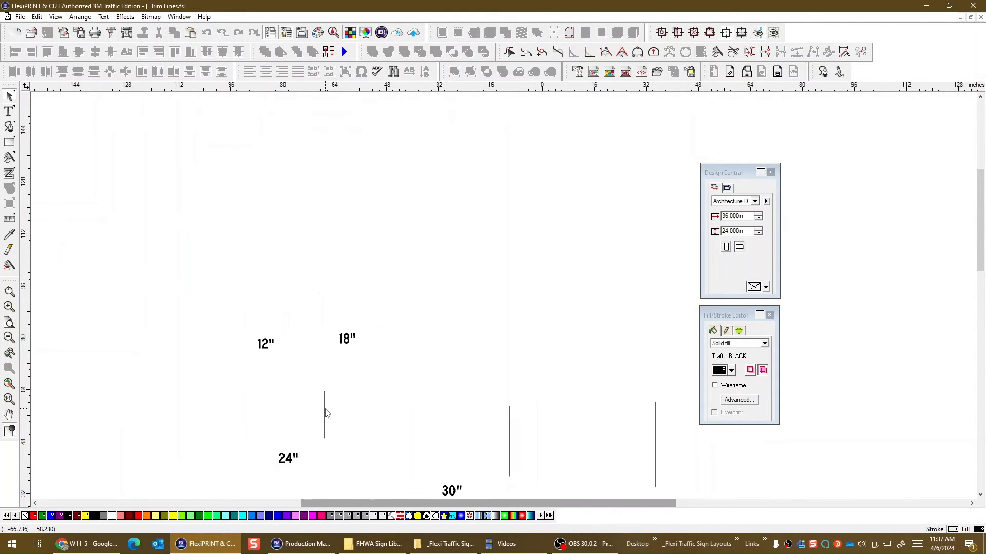
{"action": "left_click", "coordinate": [325, 413]}
{"action": "right_click", "coordinate": [325, 411]}
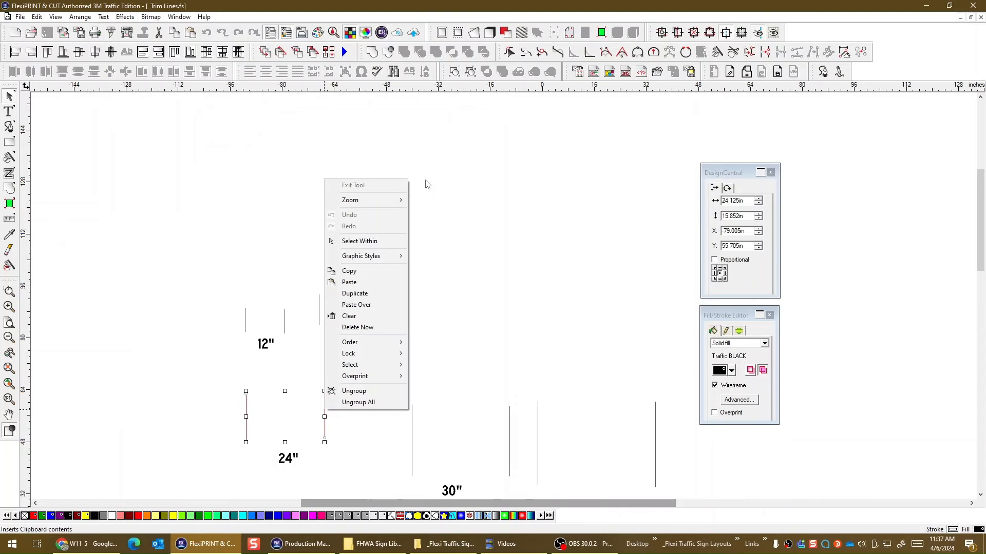
{"action": "left_click", "coordinate": [361, 273]}
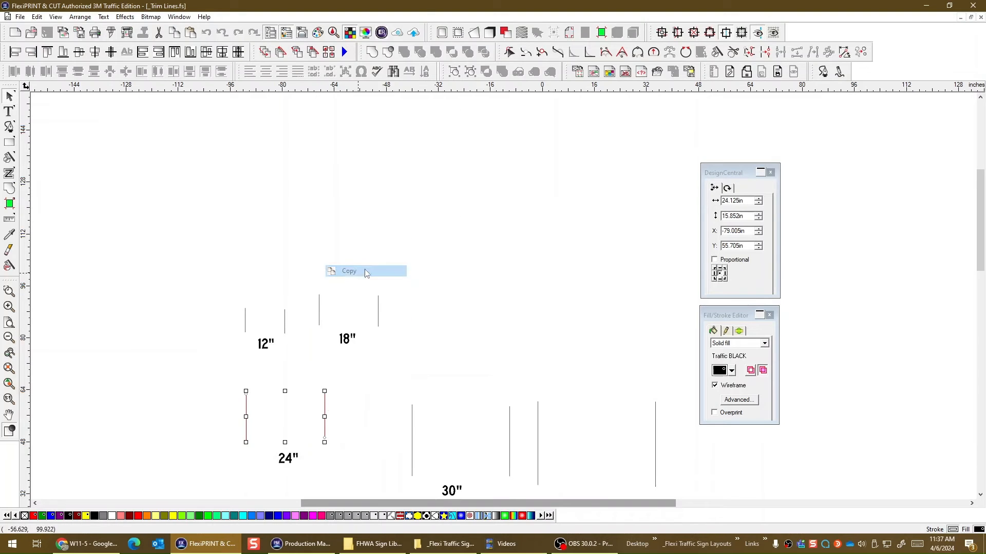
Step: Return to the maximized Untitled 1 document and paste the copied 24" trim lines over the H sign's upper area
{"action": "left_click", "coordinate": [960, 17]}
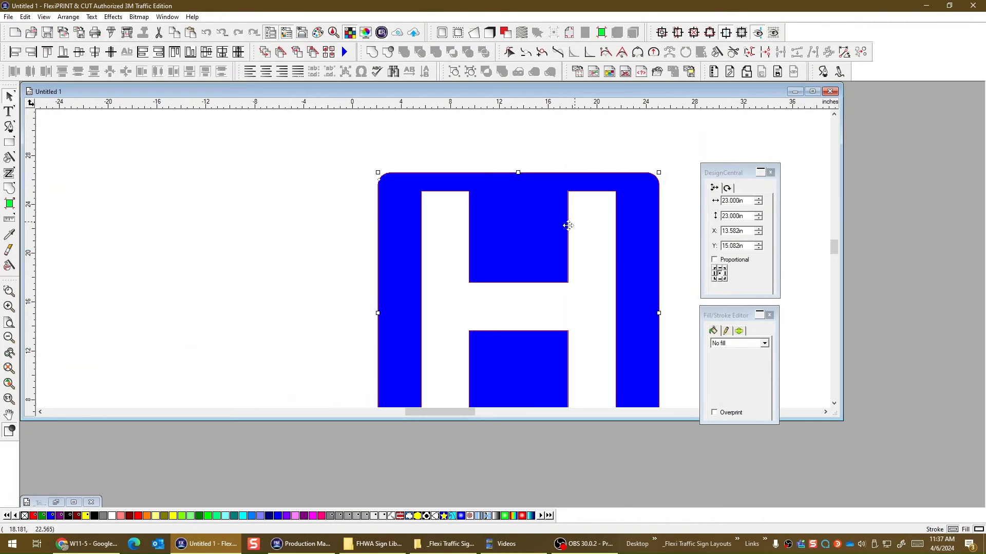
{"action": "left_click", "coordinate": [811, 92]}
{"action": "right_click", "coordinate": [334, 190]}
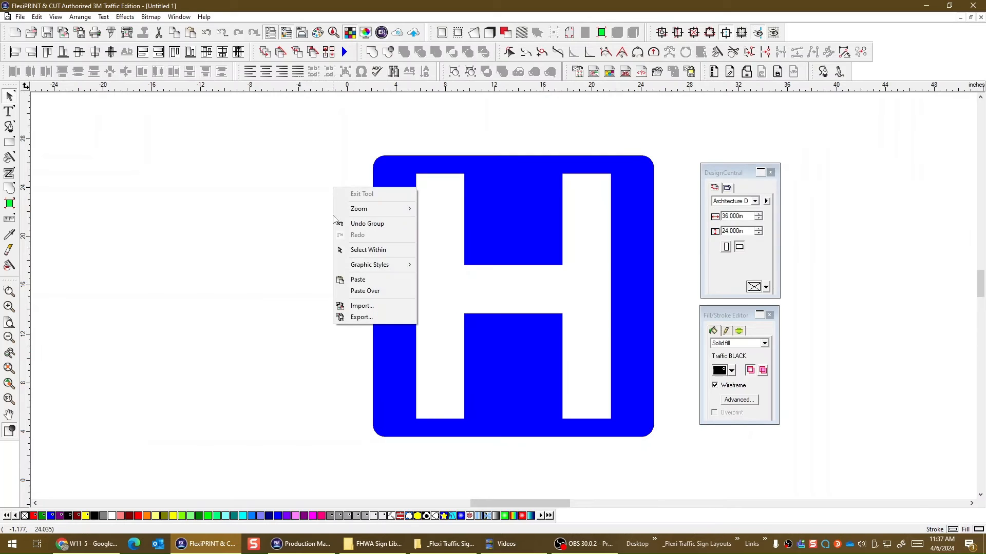
{"action": "left_click", "coordinate": [358, 280]}
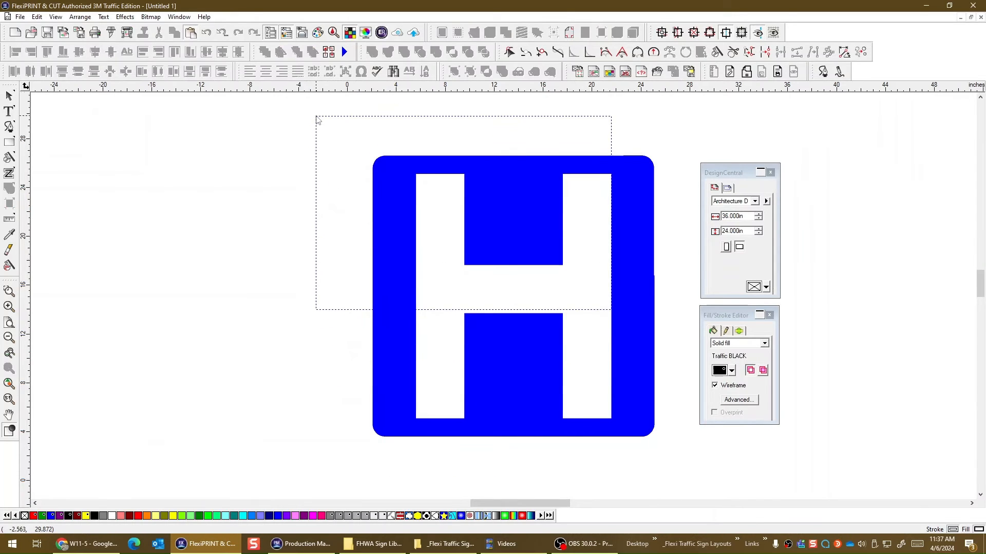
{"action": "left_click", "coordinate": [316, 116]}
{"action": "left_click", "coordinate": [709, 118]}
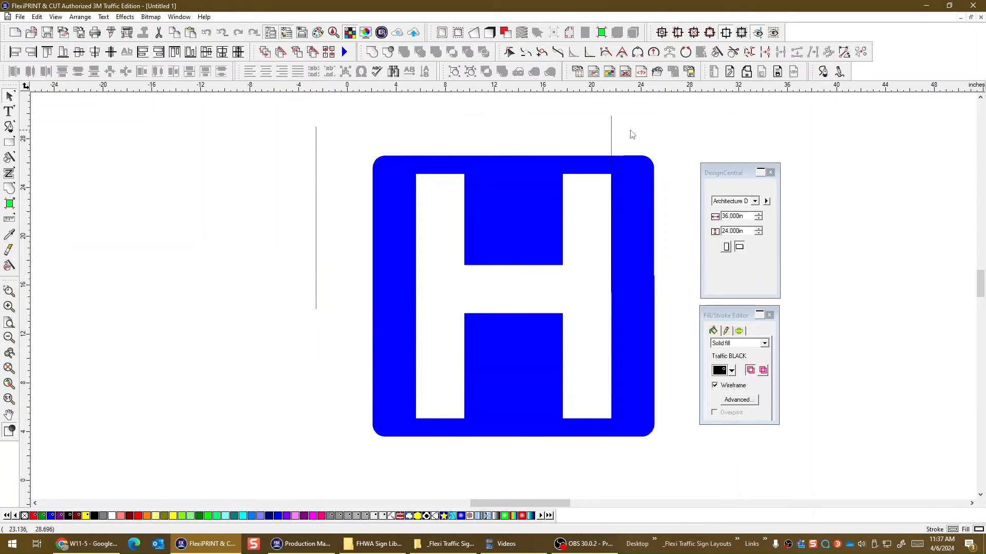
Step: Select the 24" trim lines together with the H sign and align them all to a common centre
{"action": "left_click", "coordinate": [611, 131]}
{"action": "left_click", "coordinate": [247, 273]}
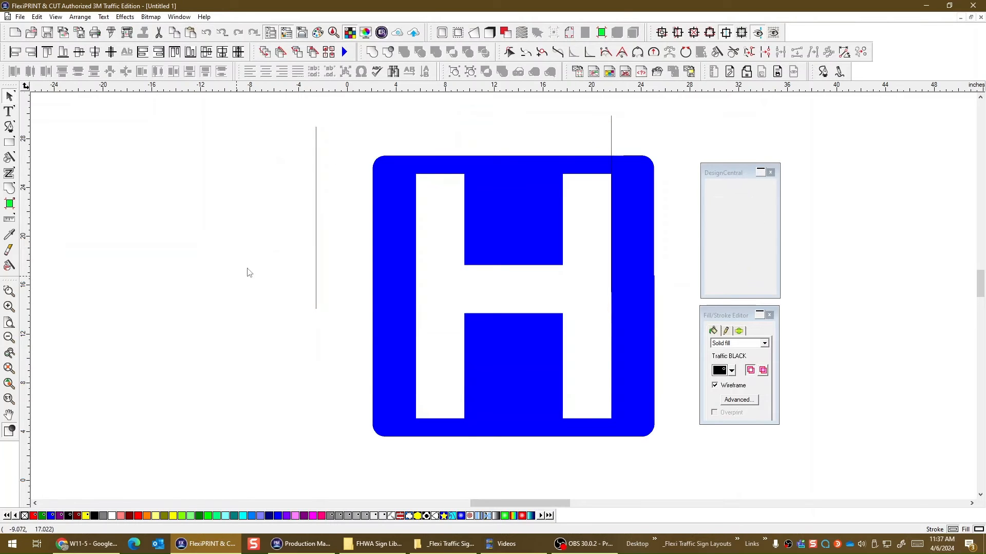
{"action": "left_click", "coordinate": [374, 230]}
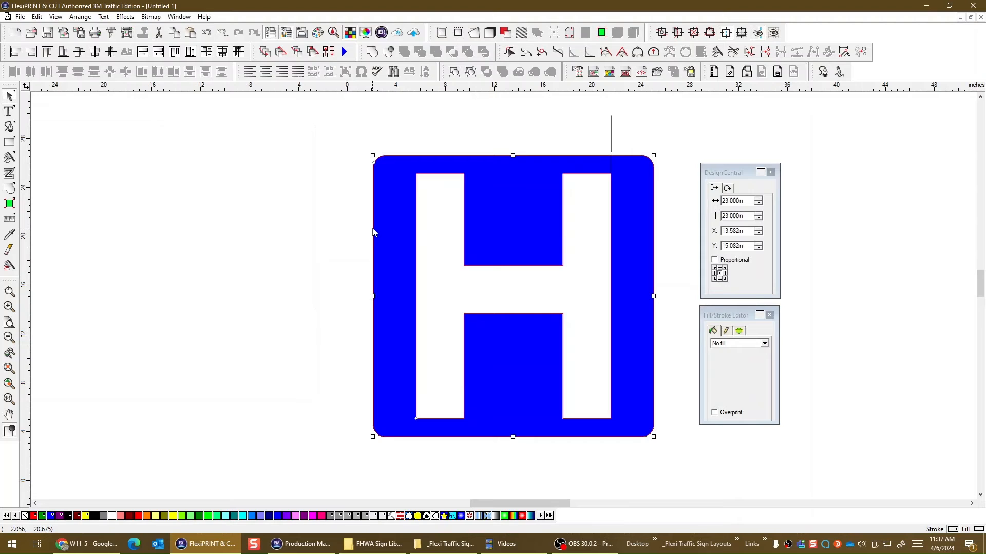
{"action": "left_click", "coordinate": [319, 343]}
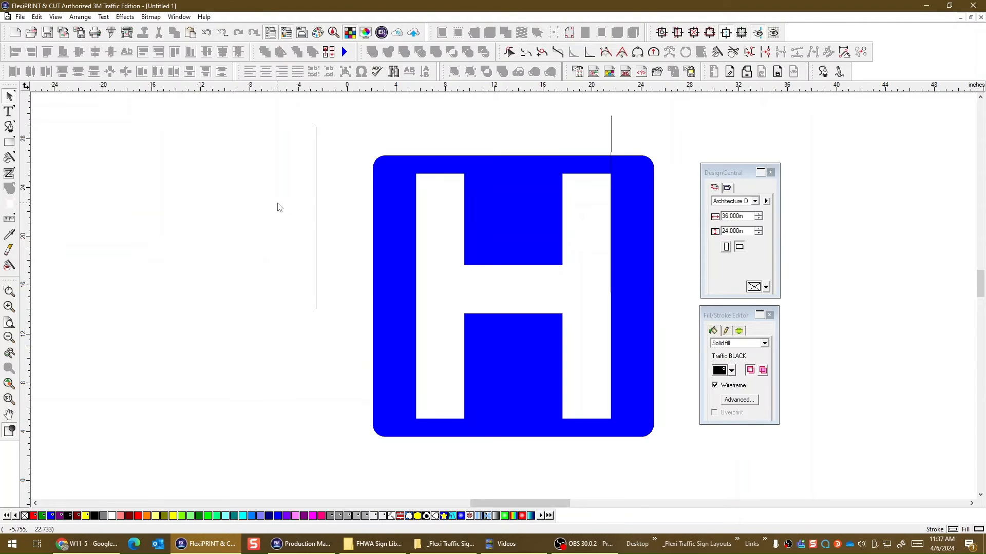
{"action": "left_click_drag", "start_coordinate": [277, 203], "coordinate": [510, 444]}
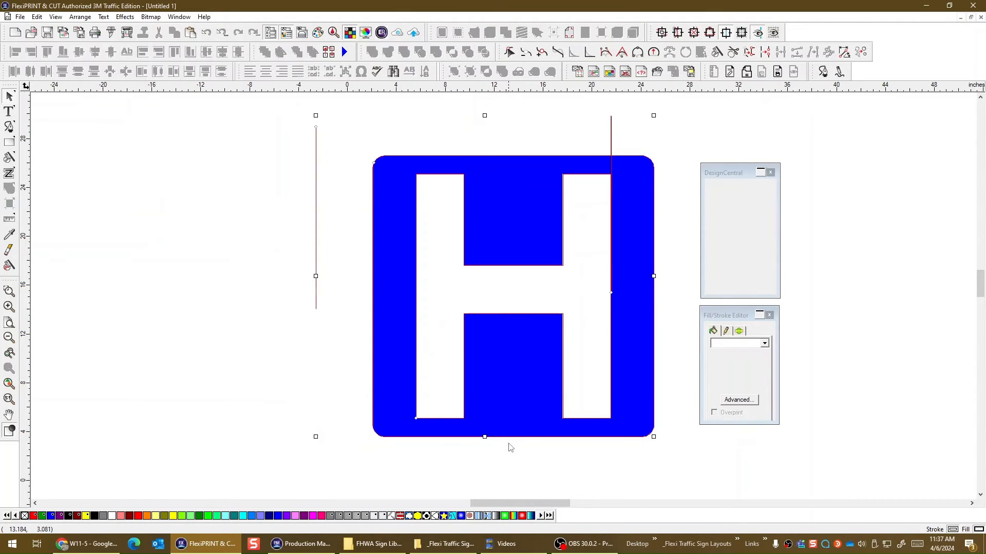
{"action": "key", "text": "F7"}
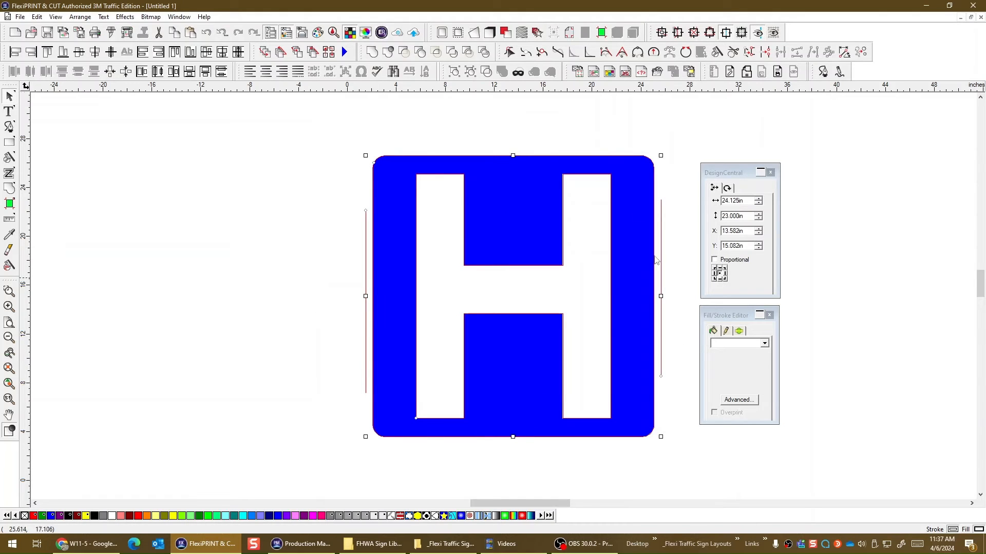
{"action": "left_click", "coordinate": [300, 106]}
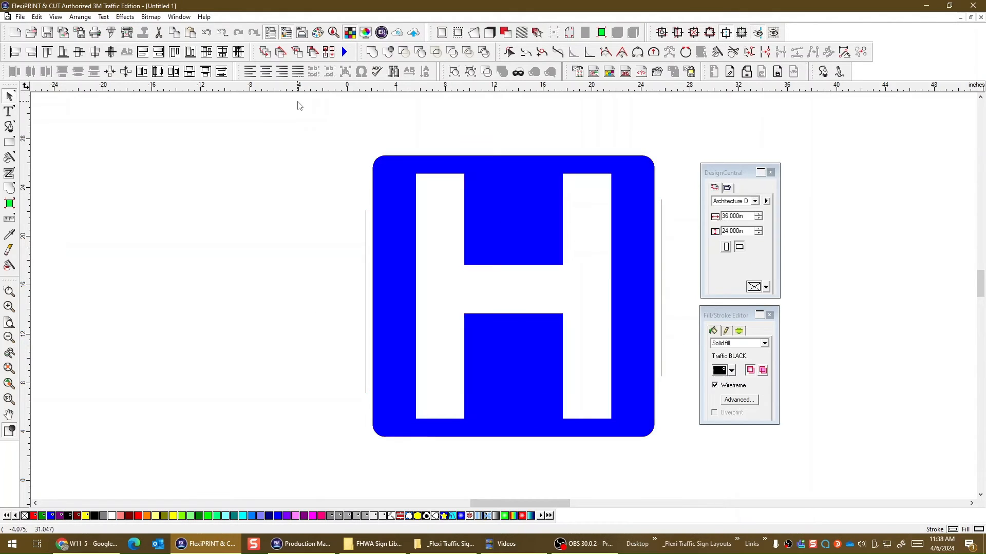
Step: Set up RIP and Print for the whole H sign with its trim lines, using the 3M Traffic HP365 4000 Series ASTM v3 preset
{"action": "left_click_drag", "start_coordinate": [271, 94], "coordinate": [691, 461]}
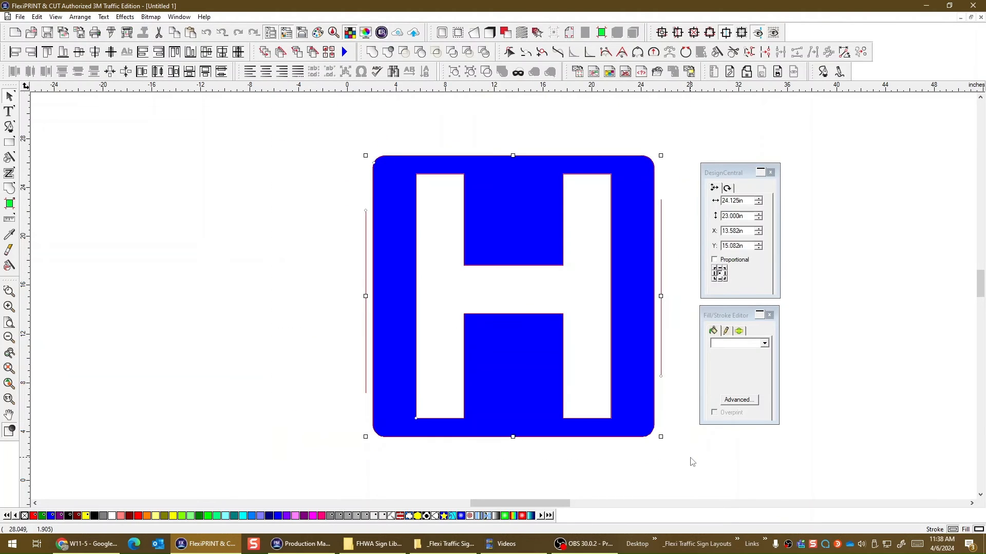
{"action": "left_click", "coordinate": [878, 280]}
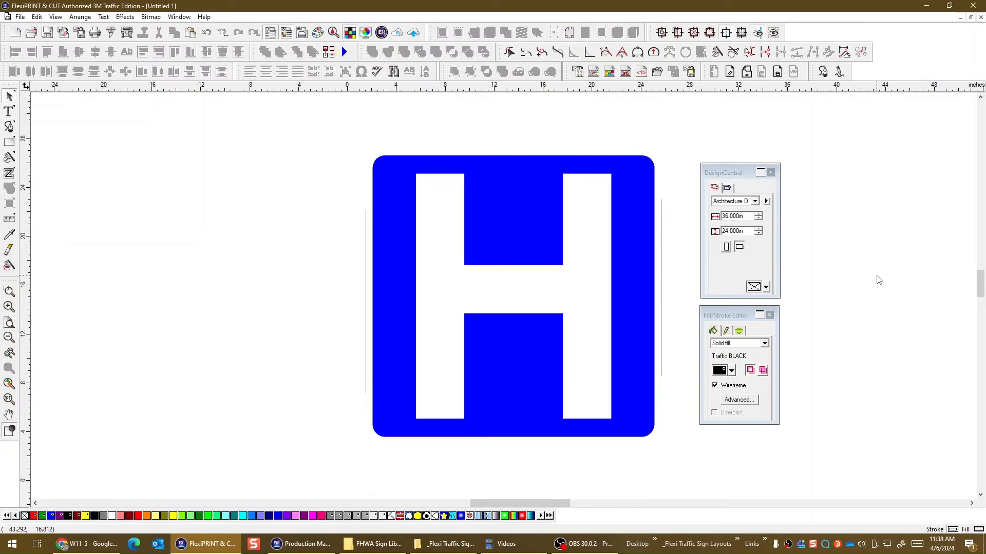
{"action": "key", "text": "ctrl+a"}
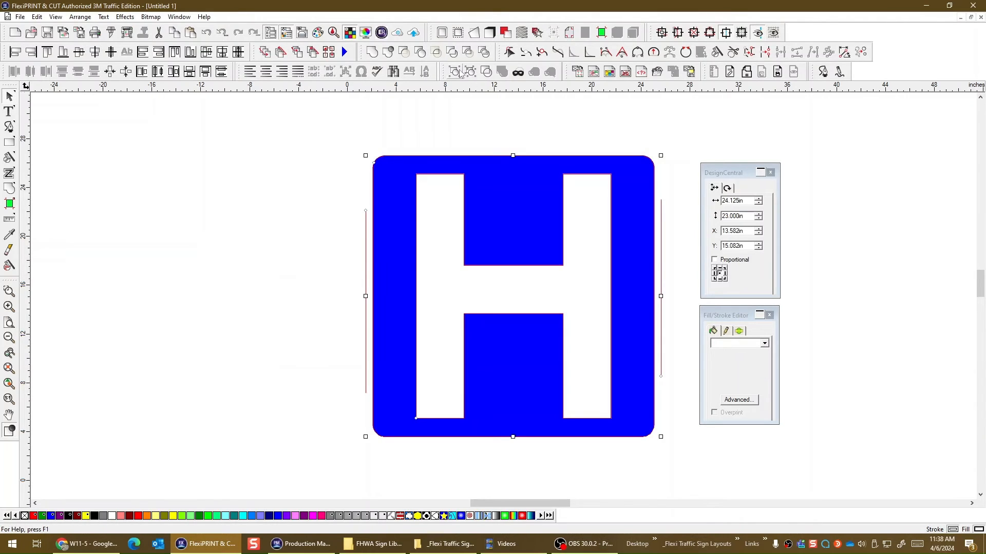
{"action": "left_click", "coordinate": [127, 33]}
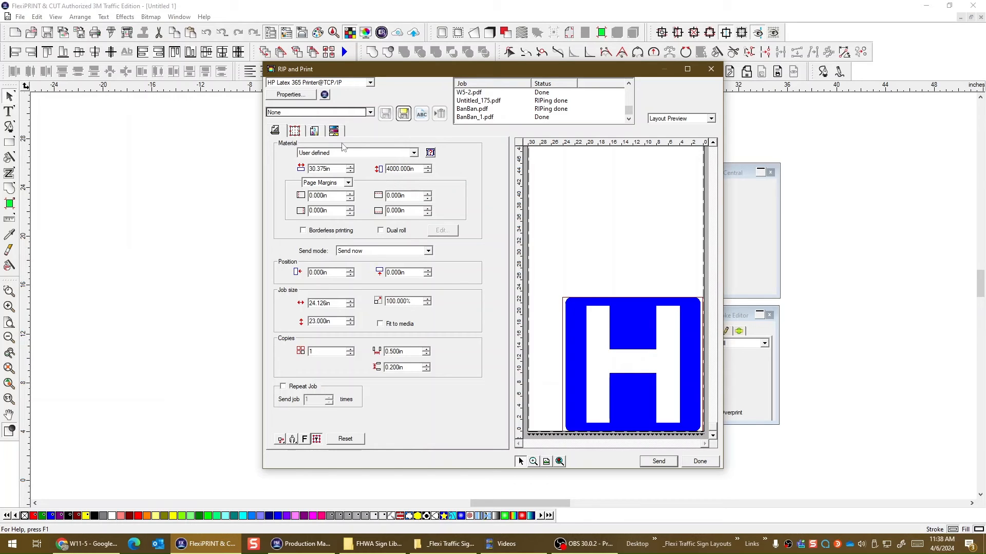
{"action": "left_click", "coordinate": [370, 112]}
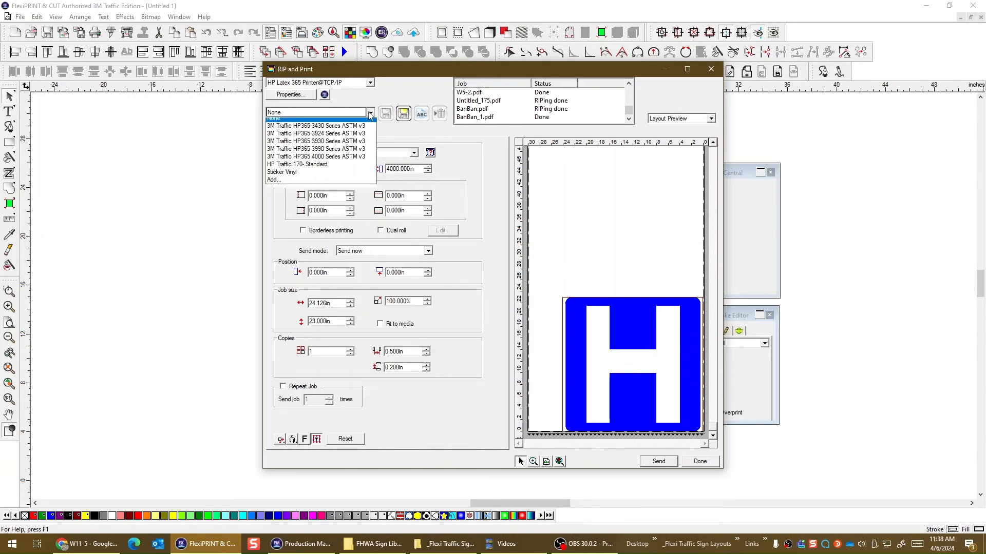
{"action": "left_click", "coordinate": [325, 161]}
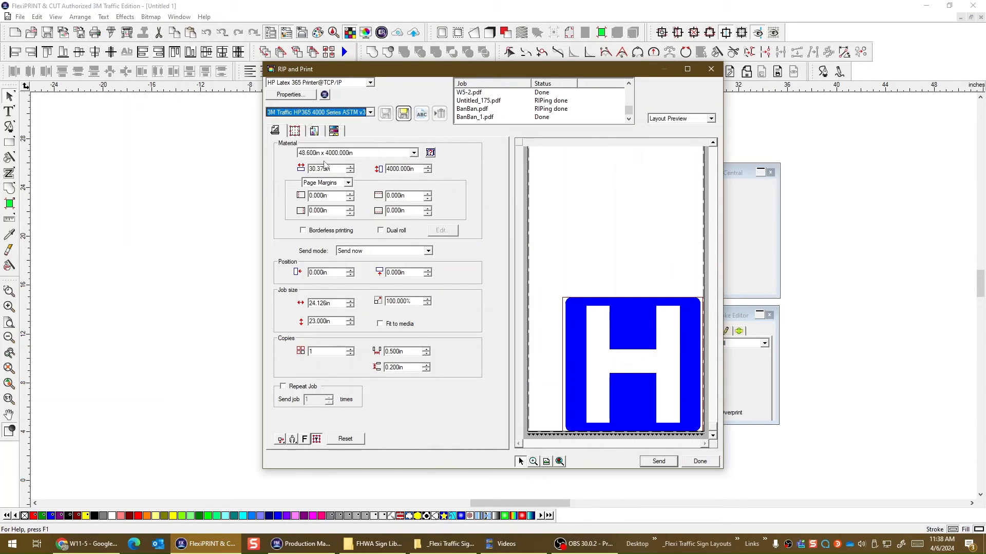
Step: Set the material to a user-defined width of 24.375 in and rotate the print job 90 degrees
{"action": "left_click", "coordinate": [414, 153]}
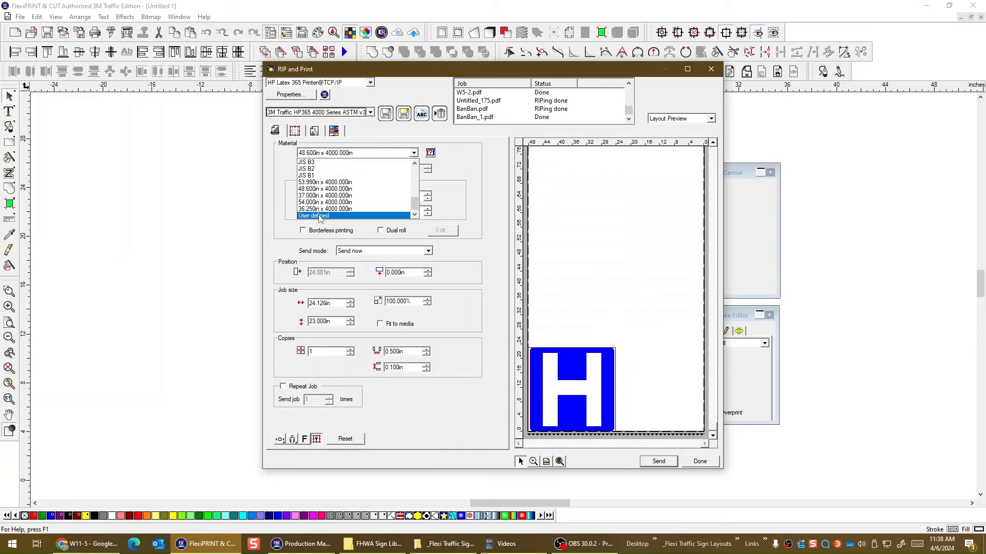
{"action": "left_click", "coordinate": [339, 217]}
{"action": "left_click_drag", "start_coordinate": [338, 170], "coordinate": [293, 177]}
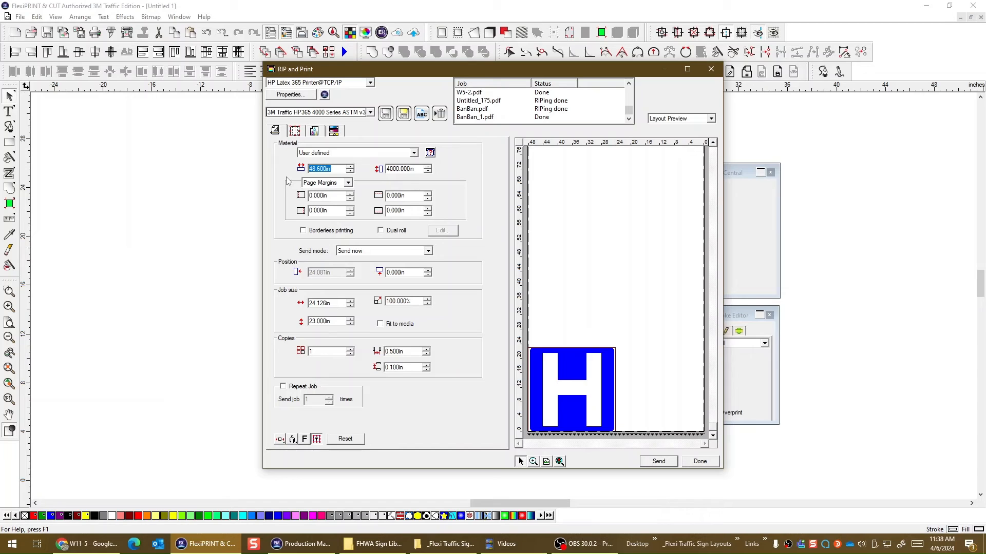
{"action": "type", "text": "24.375"}
{"action": "left_click", "coordinate": [323, 352]}
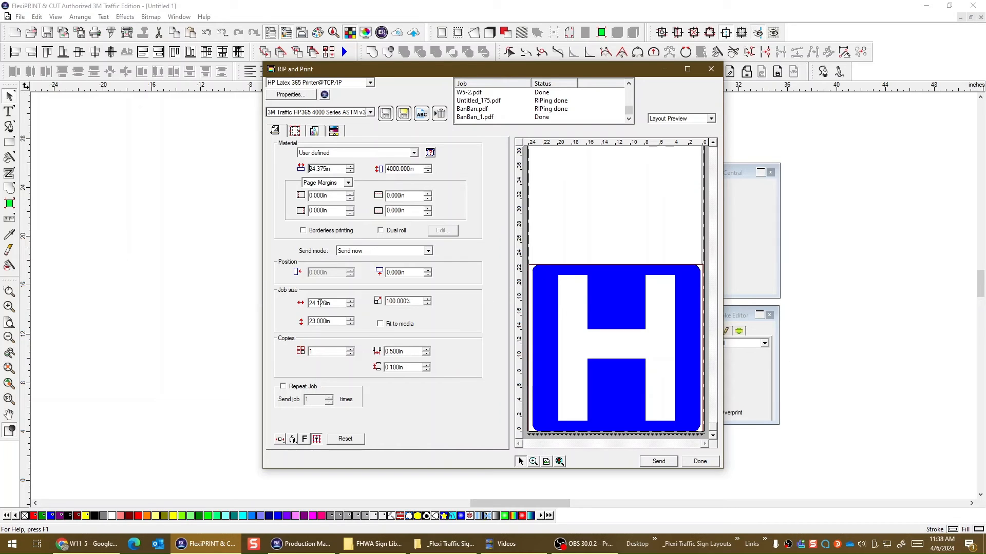
{"action": "left_click", "coordinate": [292, 440]}
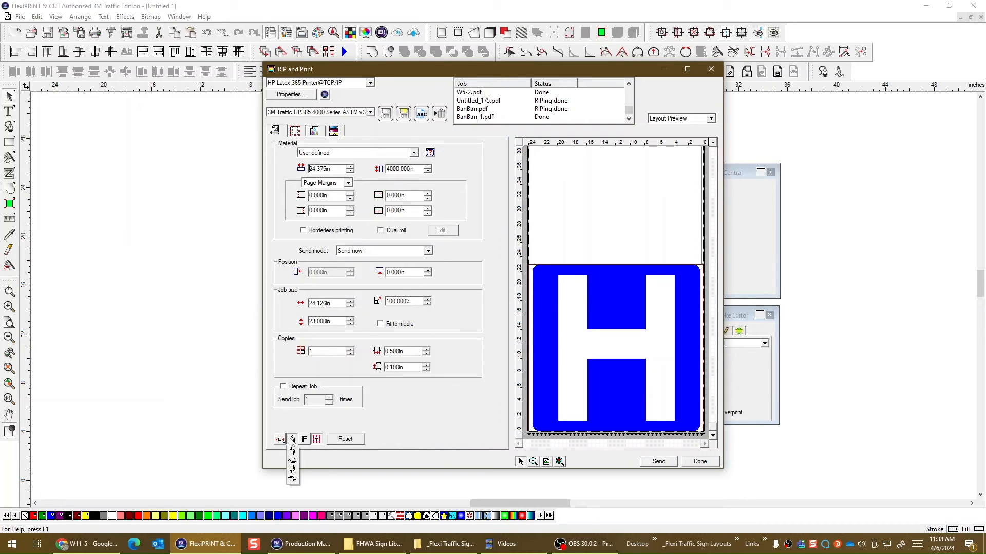
{"action": "left_click", "coordinate": [292, 465]}
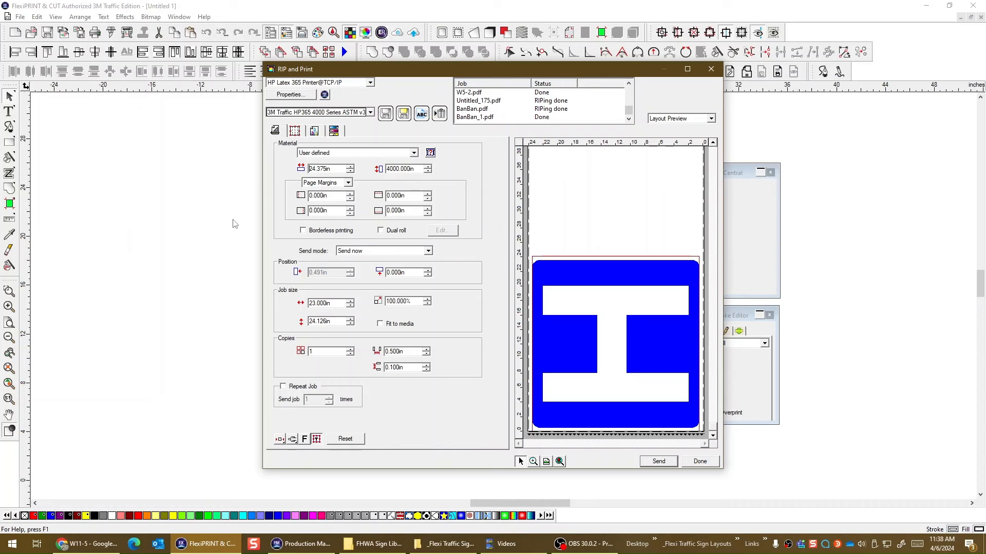
Step: Try multiple copies and an uncentred job placement, restoring a single copy and placement centred across the material
{"action": "left_click", "coordinate": [350, 350]}
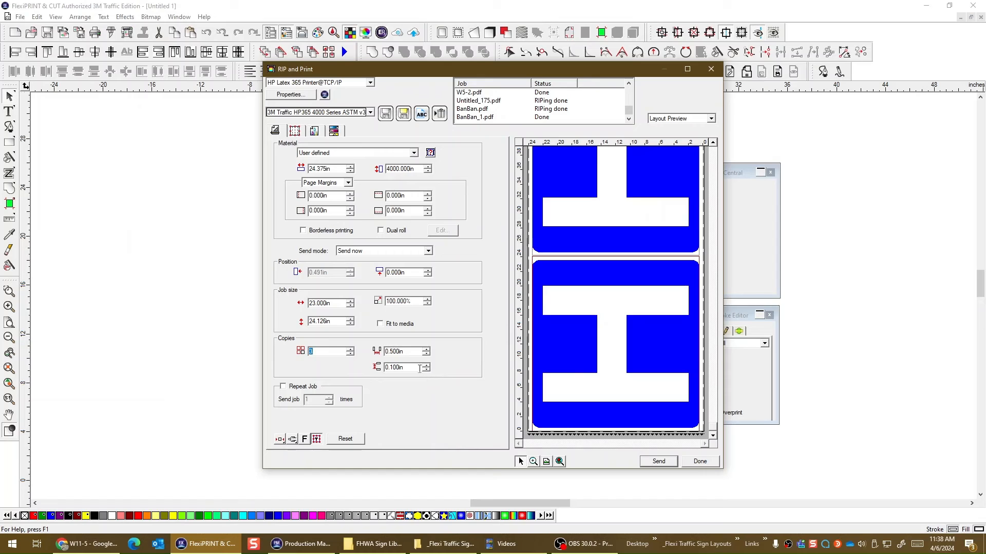
{"action": "left_click", "coordinate": [350, 355]}
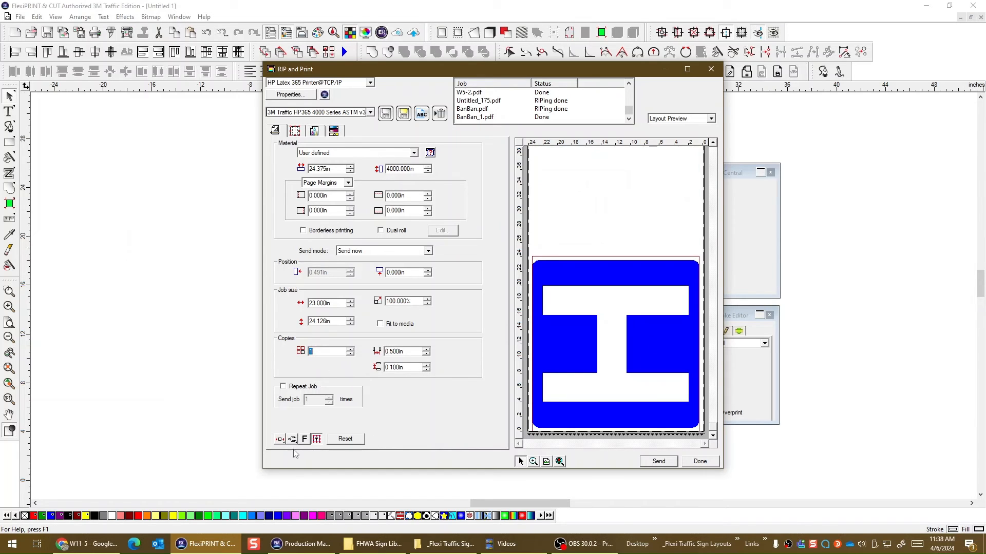
{"action": "left_click", "coordinate": [281, 440]}
{"action": "left_click", "coordinate": [280, 453]}
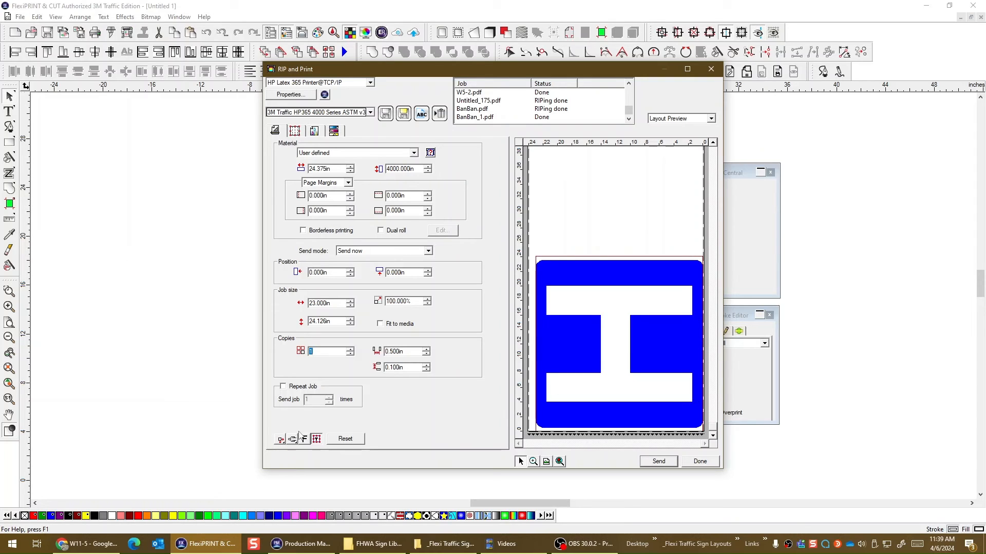
{"action": "left_click", "coordinate": [281, 440]}
{"action": "left_click", "coordinate": [280, 470]}
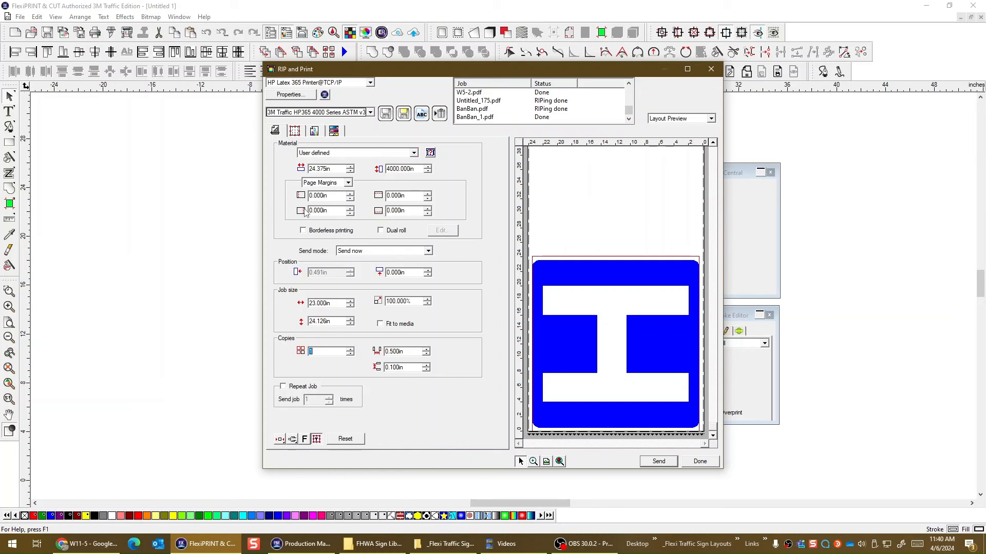
Step: Set the right page margin to 0.260 in and close the RIP and Print setup without sending the job
{"action": "left_click_drag", "start_coordinate": [333, 211], "coordinate": [307, 212]}
{"action": "key", "text": "BackSpace"}
{"action": "type", "text": "25"}
{"action": "key", "text": "Return"}
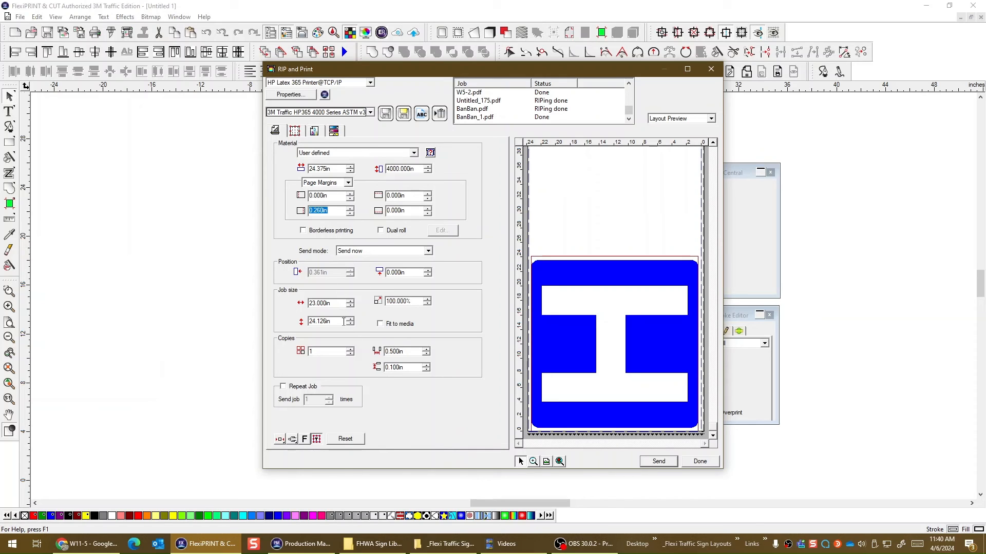
{"action": "left_click", "coordinate": [343, 304]}
{"action": "left_click", "coordinate": [707, 464]}
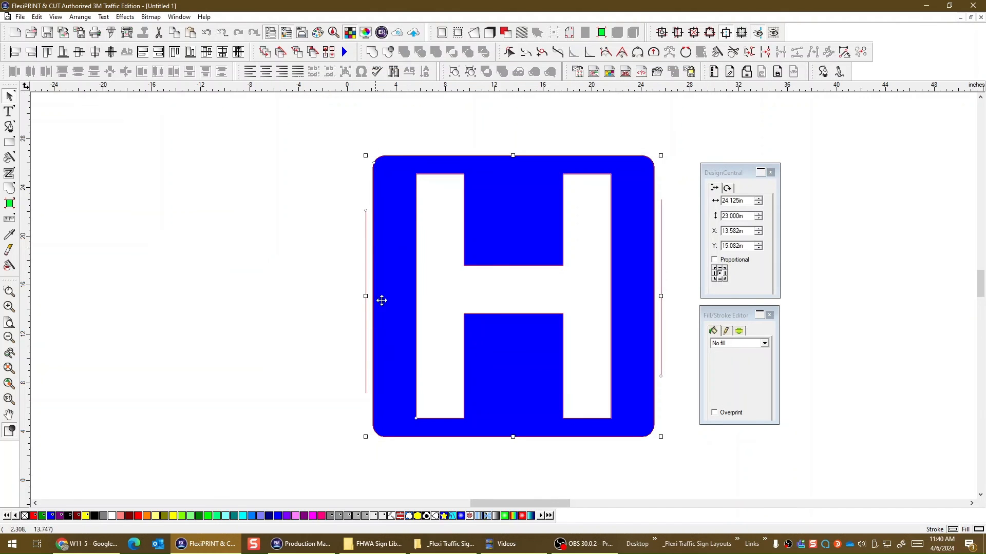